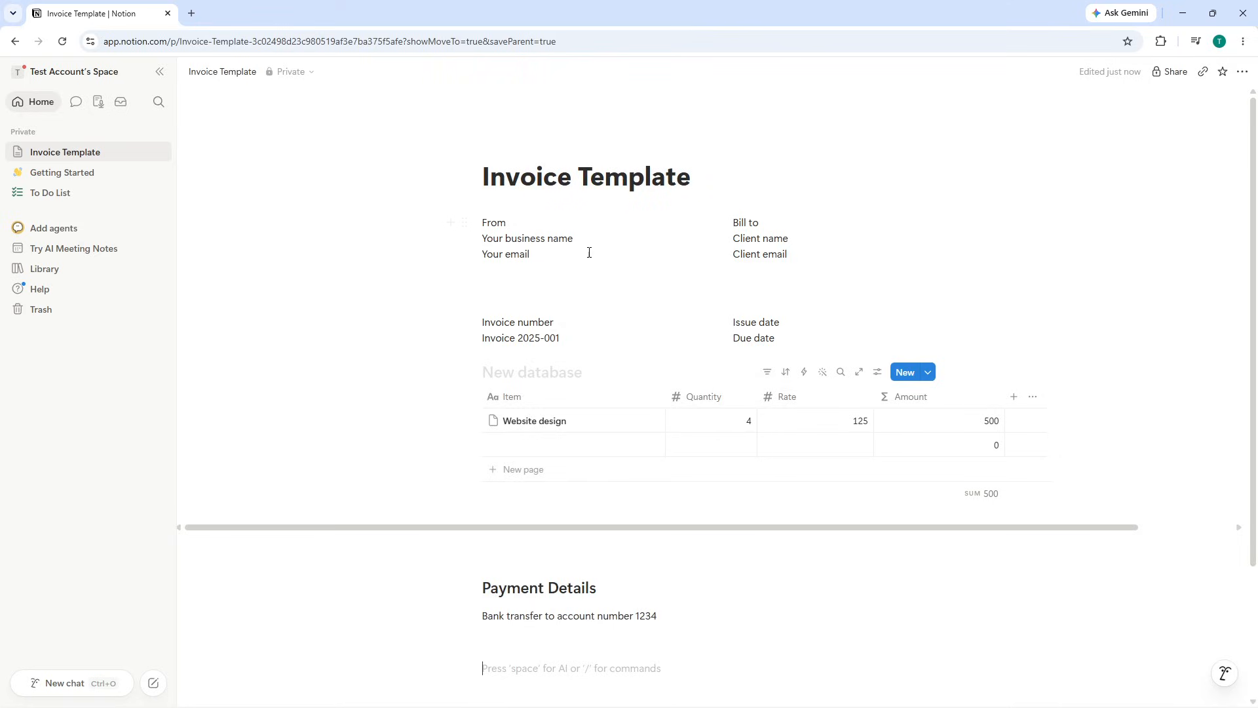
{"action": "left_click", "coordinate": [593, 248]}
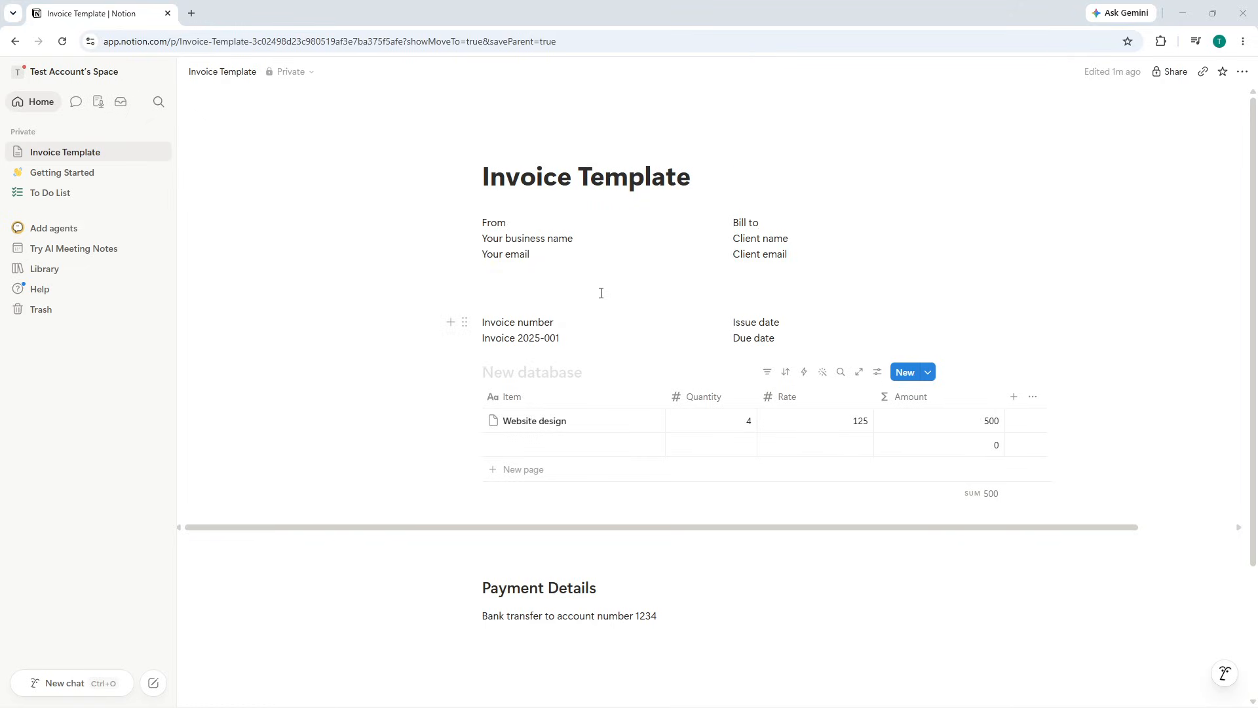
{"action": "left_click_drag", "start_coordinate": [800, 213], "coordinate": [800, 220]}
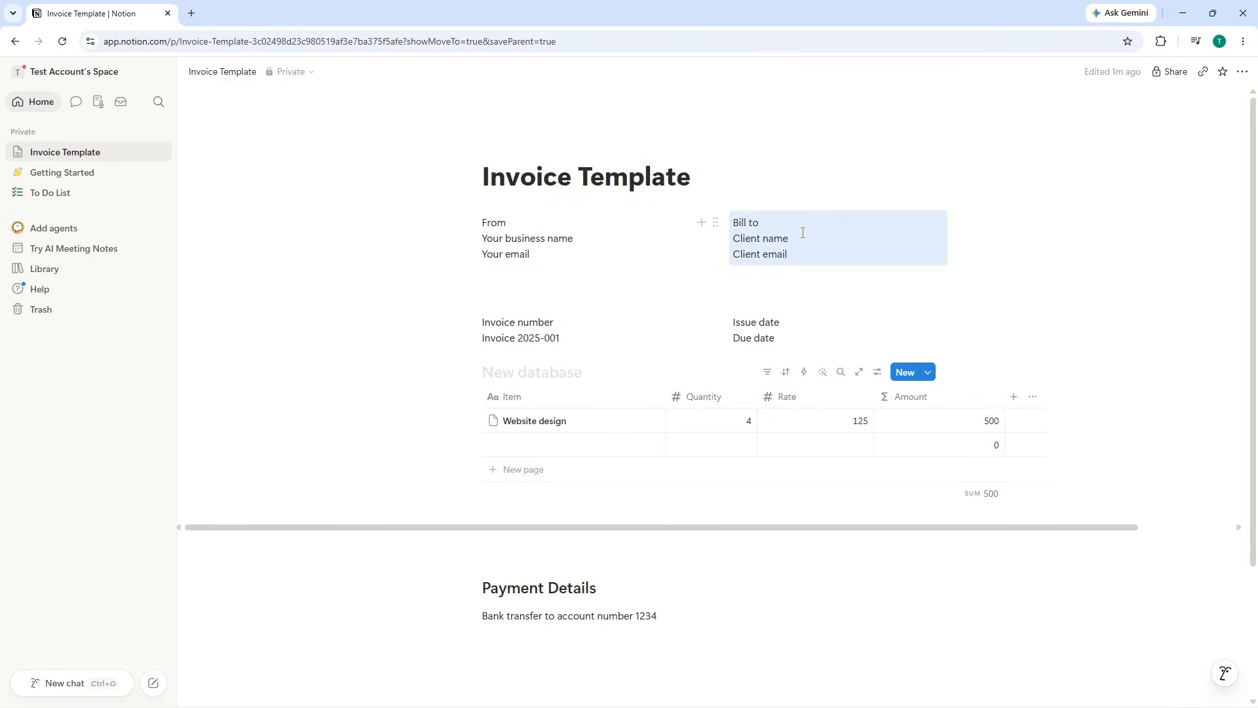
{"action": "left_click", "coordinate": [803, 232]}
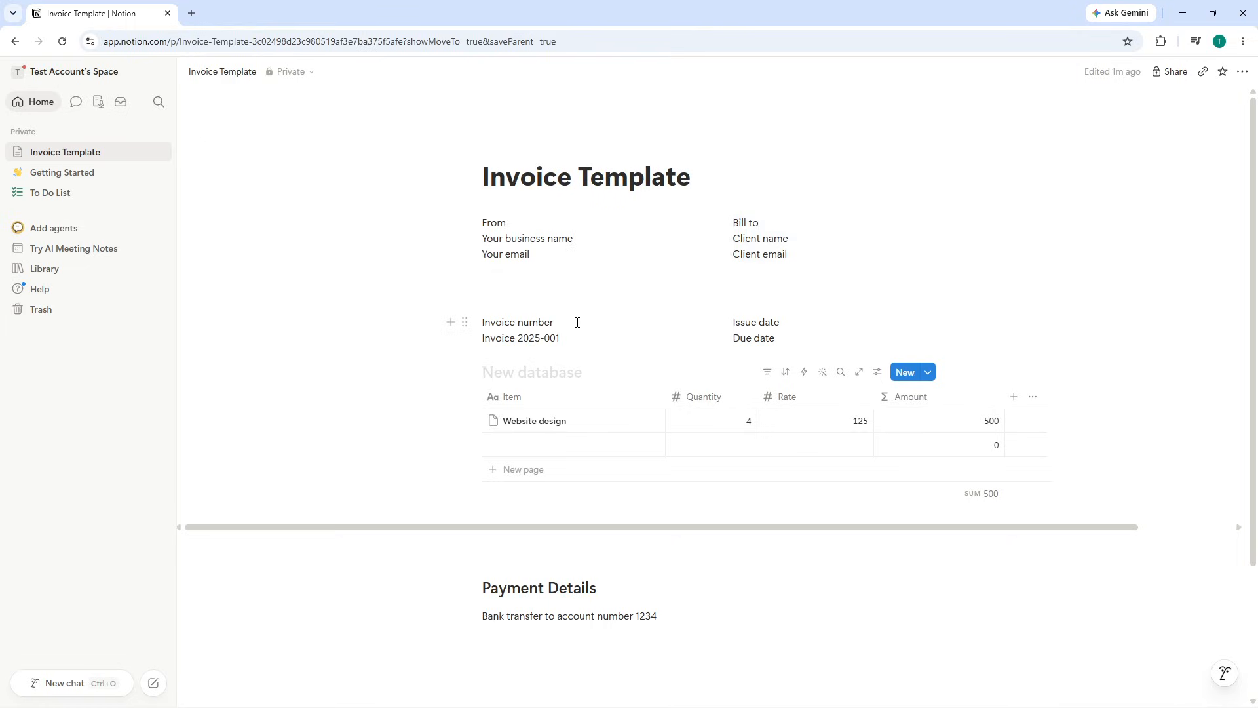
{"action": "left_click", "coordinate": [543, 683]}
{"action": "type", "text": "c"}
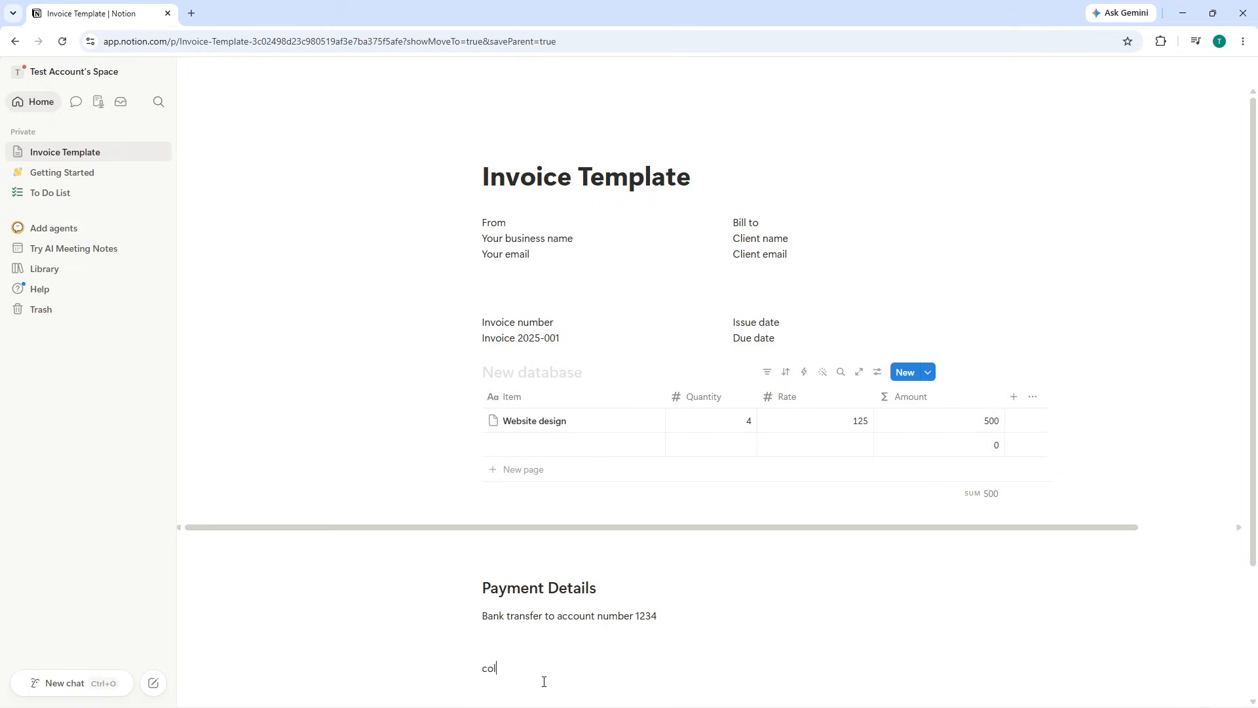
{"action": "key", "text": "BackSpace"}
{"action": "left_click", "coordinate": [574, 339]}
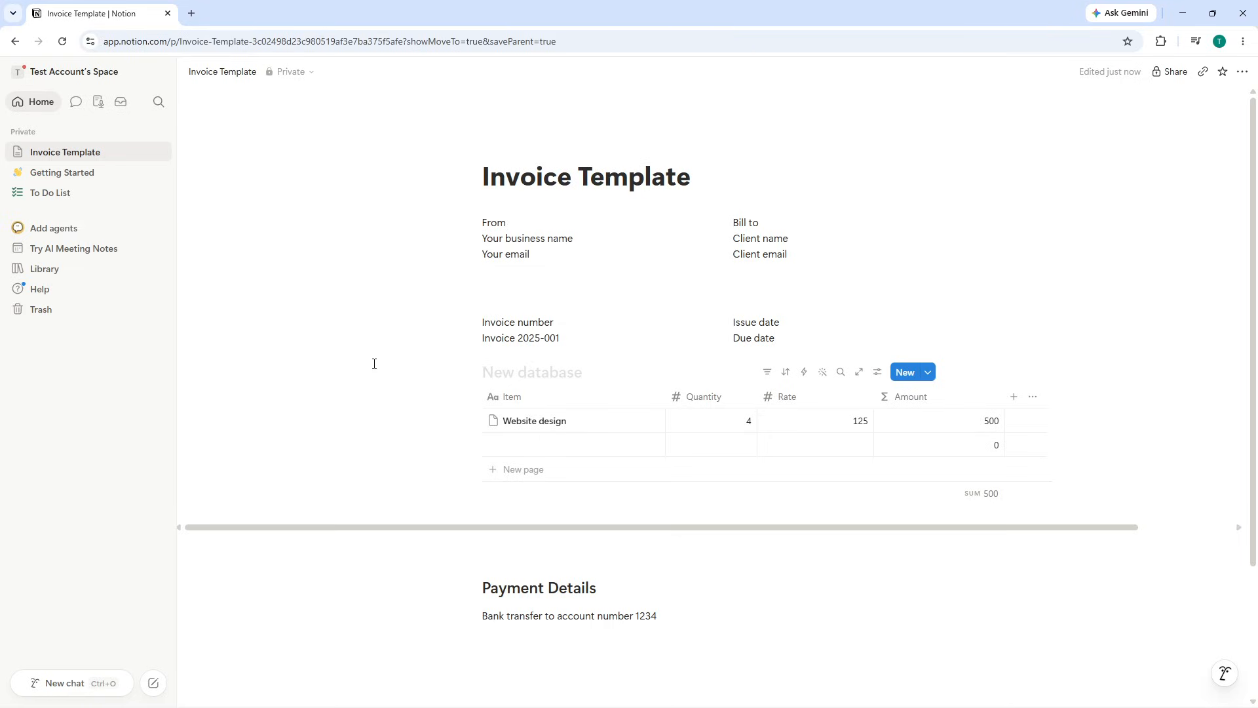
- Search the block commands for "database" in the empty line below the payment details, and remove the search text without inserting a block
{"action": "scroll", "coordinate": [453, 363], "scroll_direction": "down", "scroll_amount": 2}
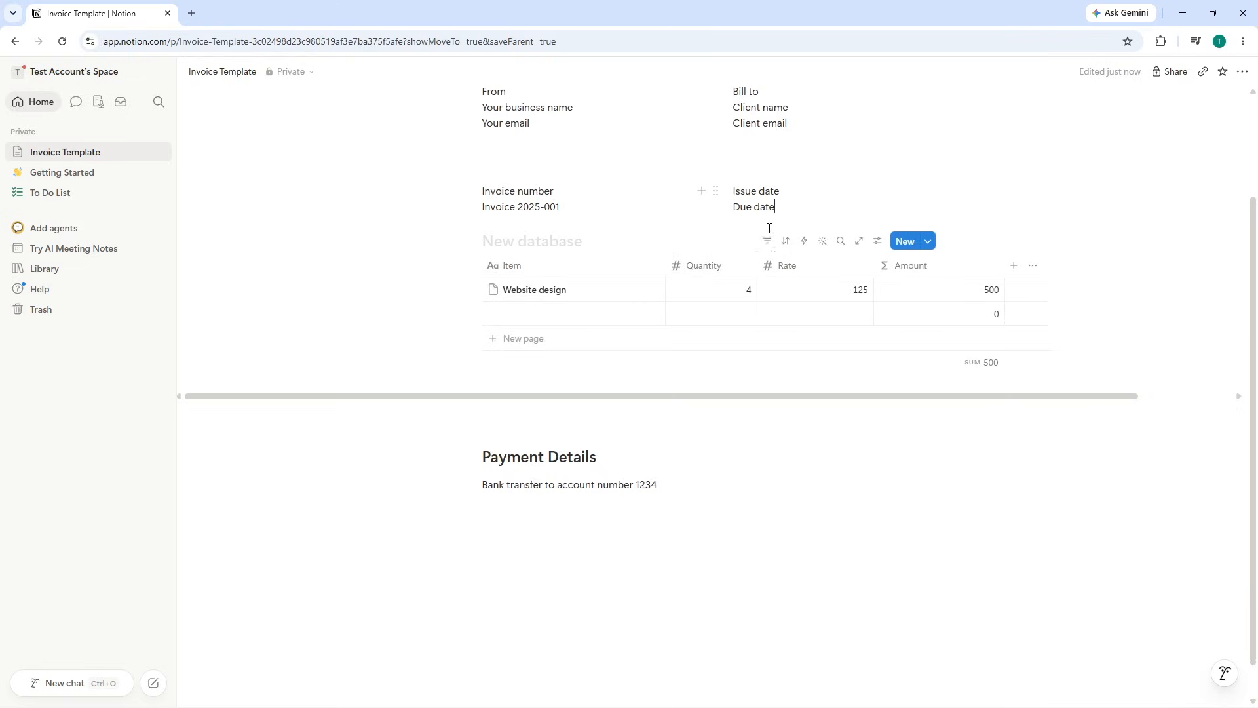
{"action": "left_click", "coordinate": [530, 552]}
{"action": "type", "text": "/"}
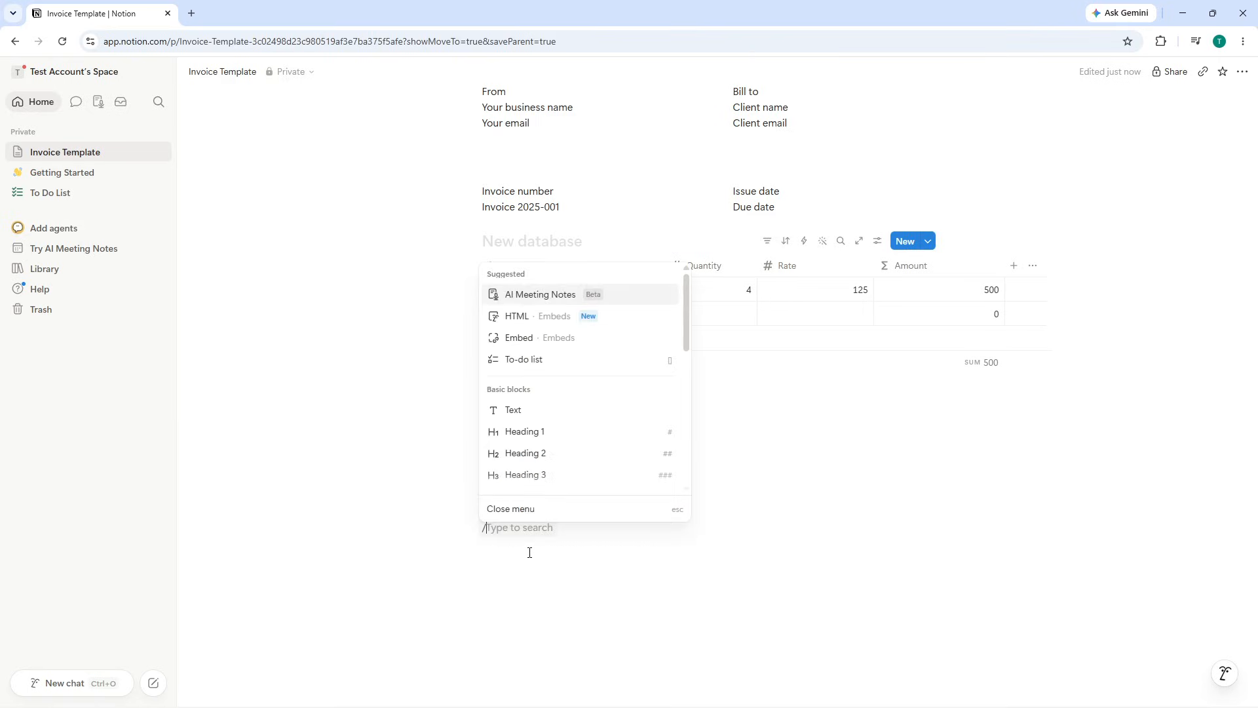
{"action": "type", "text": "data"}
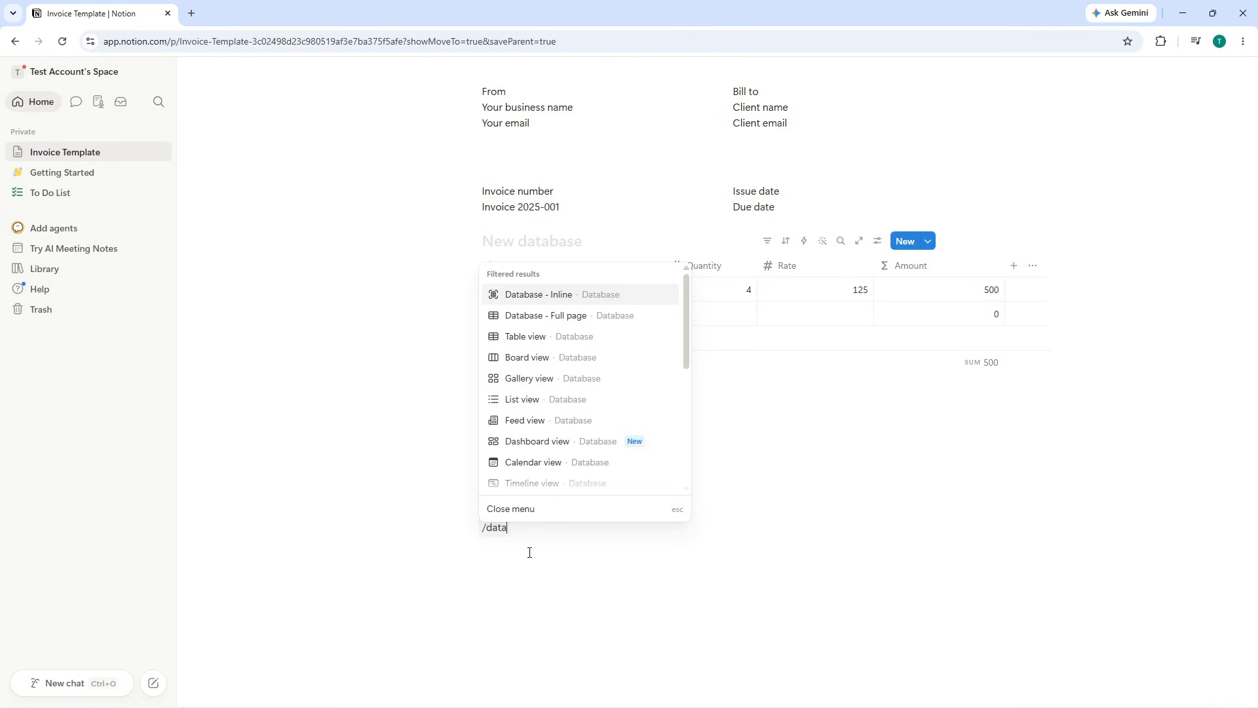
{"action": "type", "text": "base"}
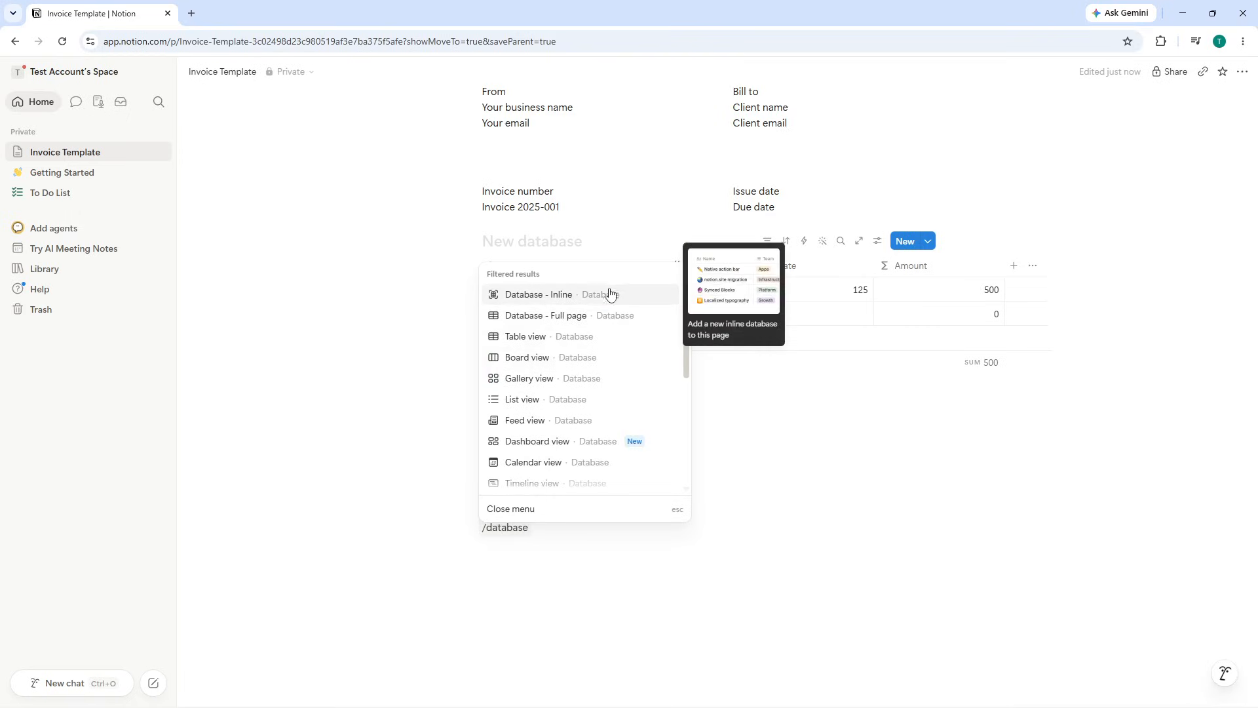
{"action": "key", "text": "BackSpace"}
{"action": "key", "text": "BackSpace"}
{"action": "key", "text": "BackSpace"}
{"action": "key", "text": "BackSpace"}
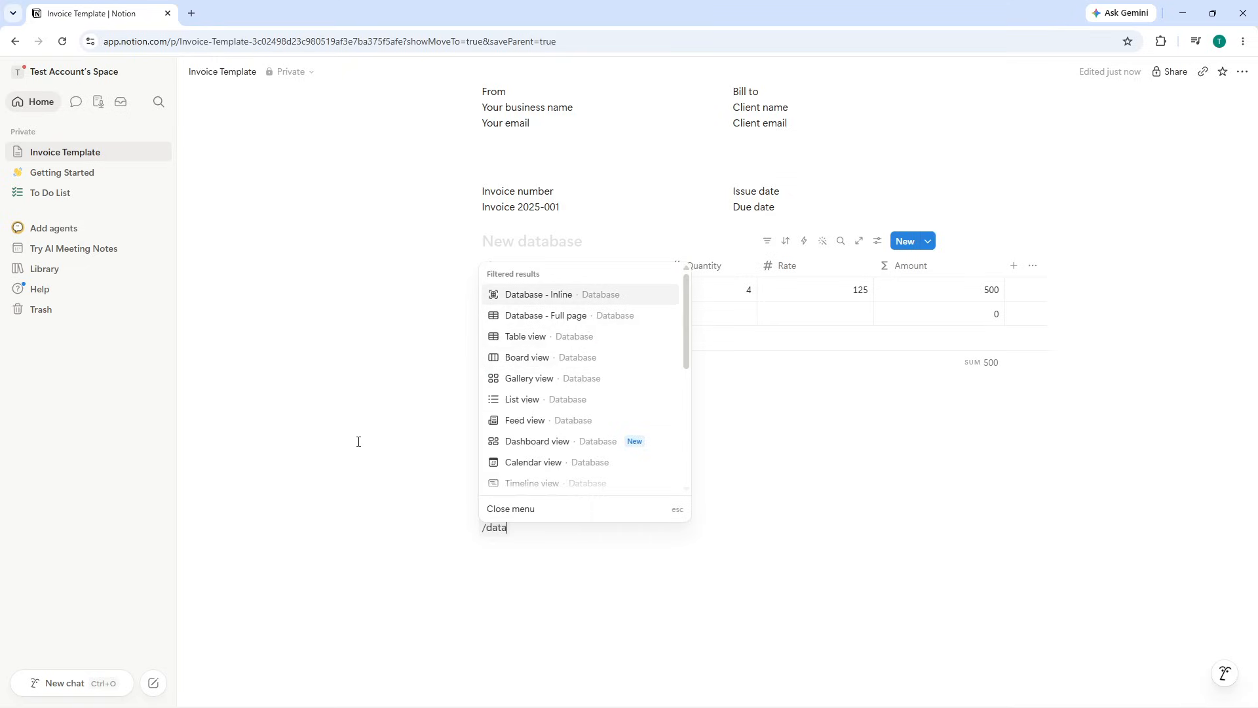
{"action": "left_click", "coordinate": [356, 437]}
{"action": "key", "text": "BackSpace"}
{"action": "key", "text": "BackSpace"}
{"action": "key", "text": "BackSpace"}
{"action": "key", "text": "BackSpace"}
{"action": "key", "text": "BackSpace"}
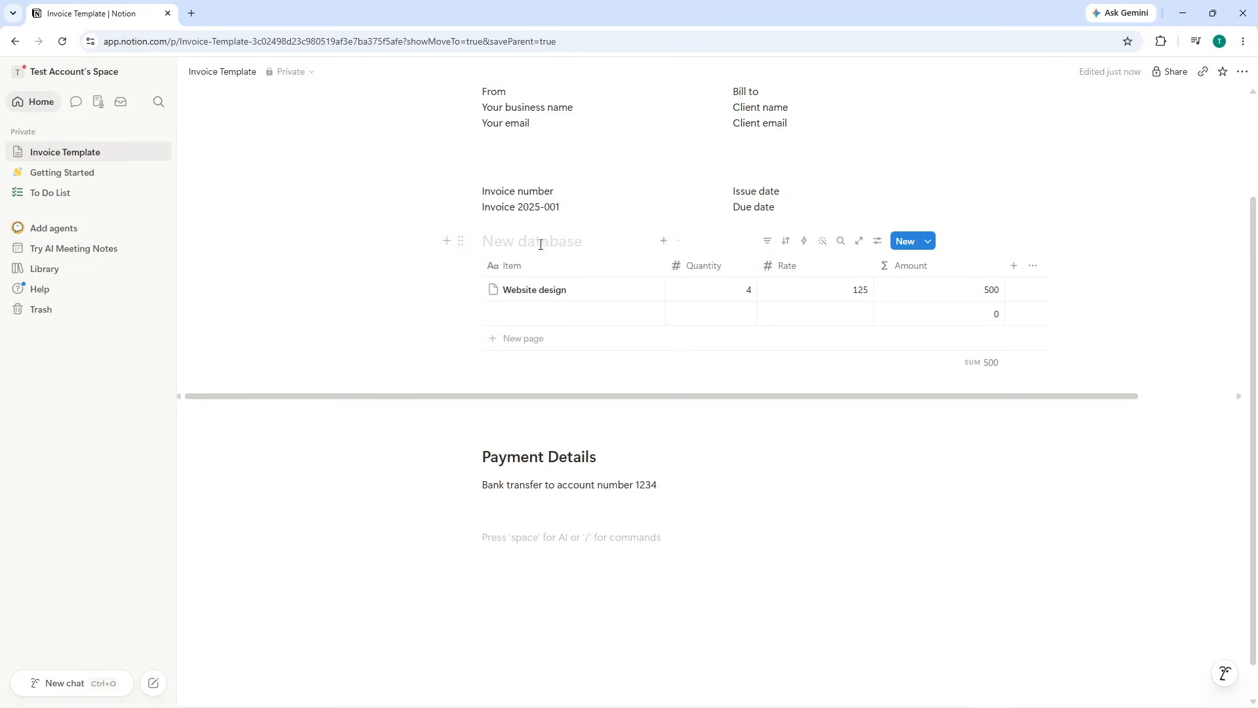
- Examine the Quantity column's number property settings and the Rate column's property type in the invoice items table
{"action": "left_click", "coordinate": [520, 241]}
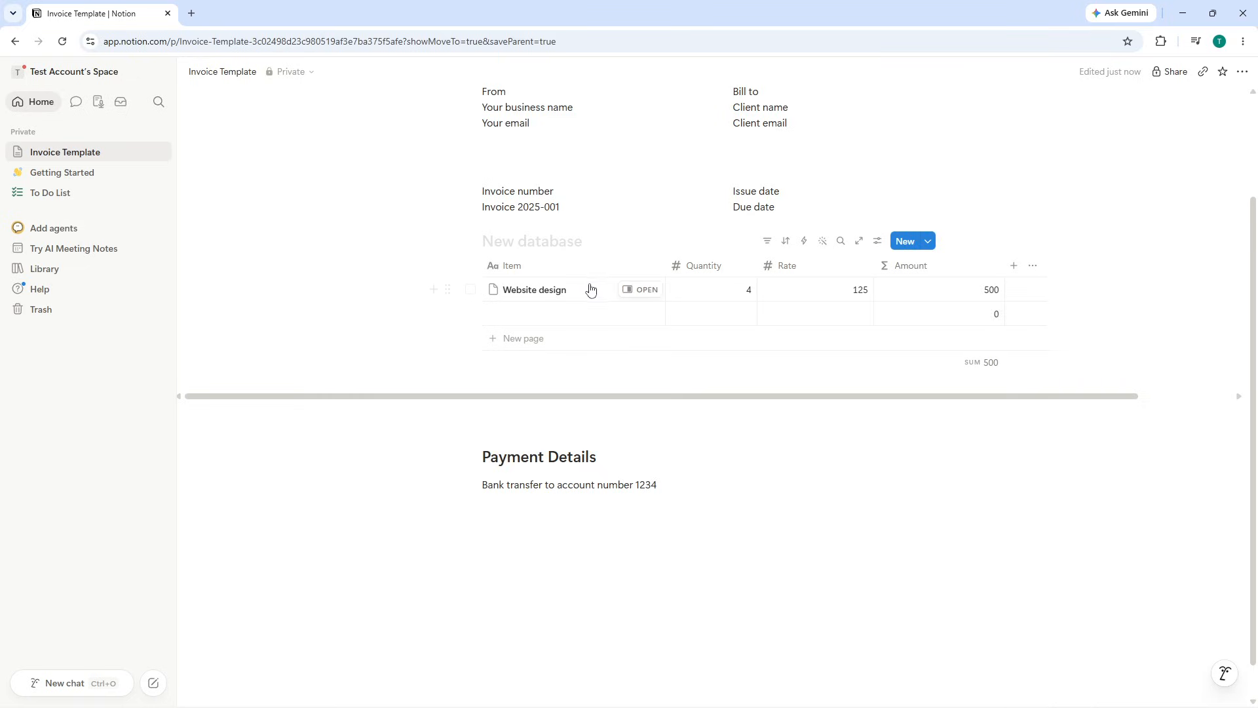
{"action": "left_click", "coordinate": [701, 266]}
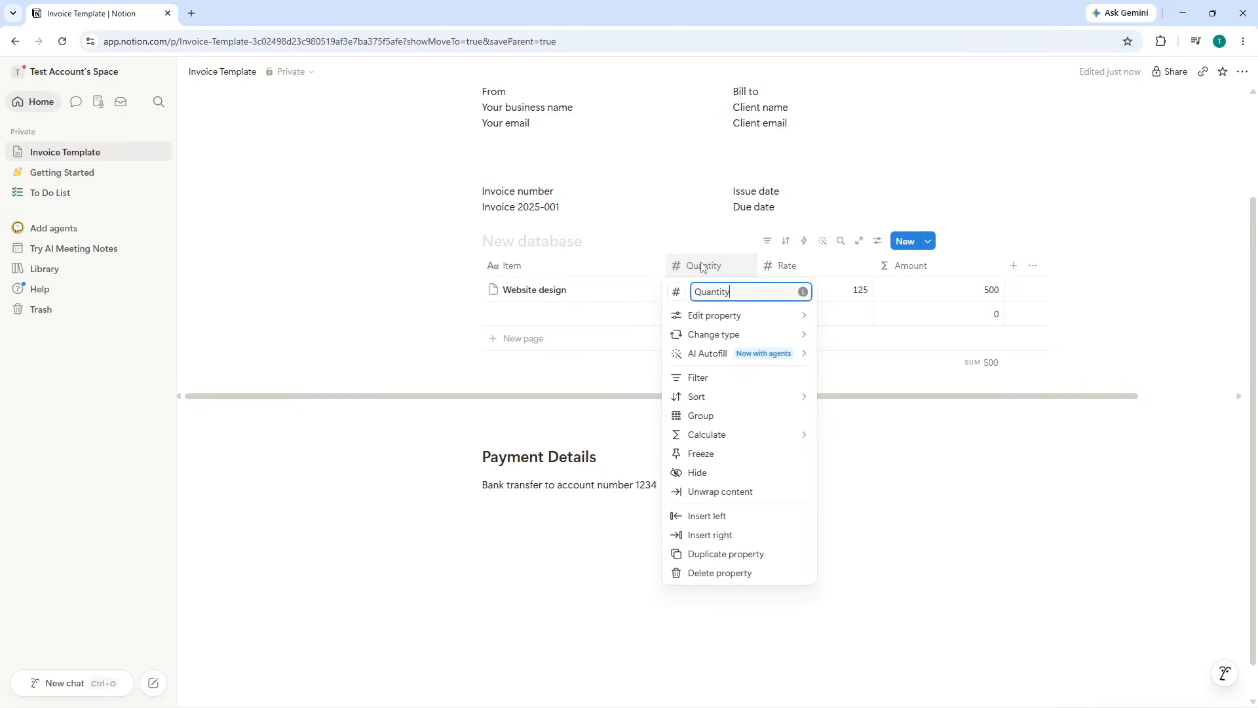
{"action": "left_click", "coordinate": [698, 321]}
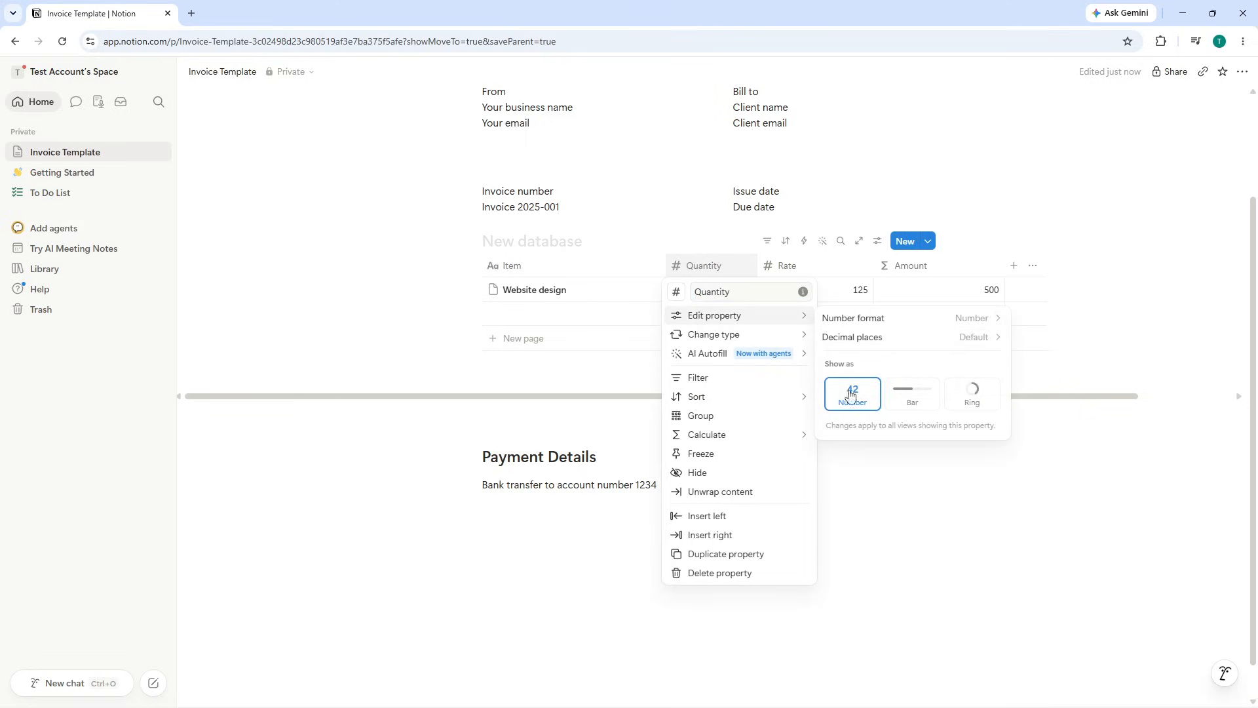
{"action": "left_click", "coordinate": [629, 272]}
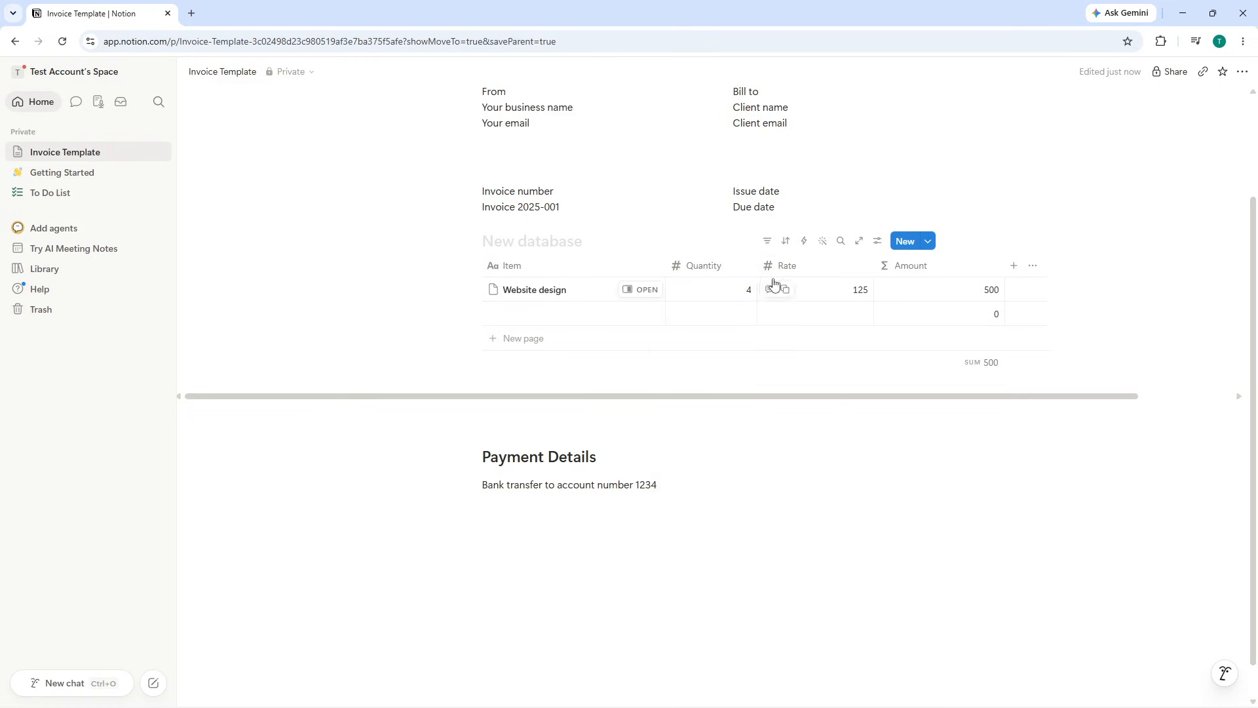
{"action": "left_click", "coordinate": [795, 269]}
{"action": "left_click", "coordinate": [819, 334]}
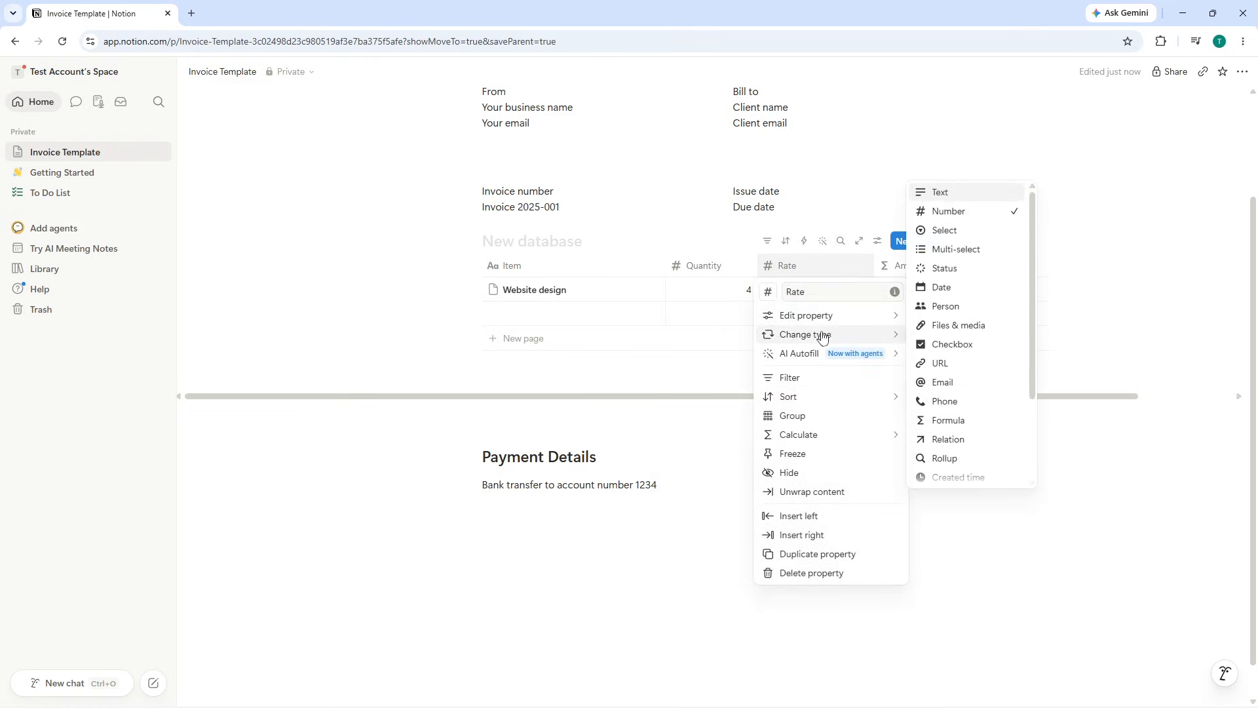
{"action": "left_click", "coordinate": [630, 270]}
- Examine the formula behind the Amount column in the invoice items table and close the formula editor
{"action": "left_click", "coordinate": [929, 278]}
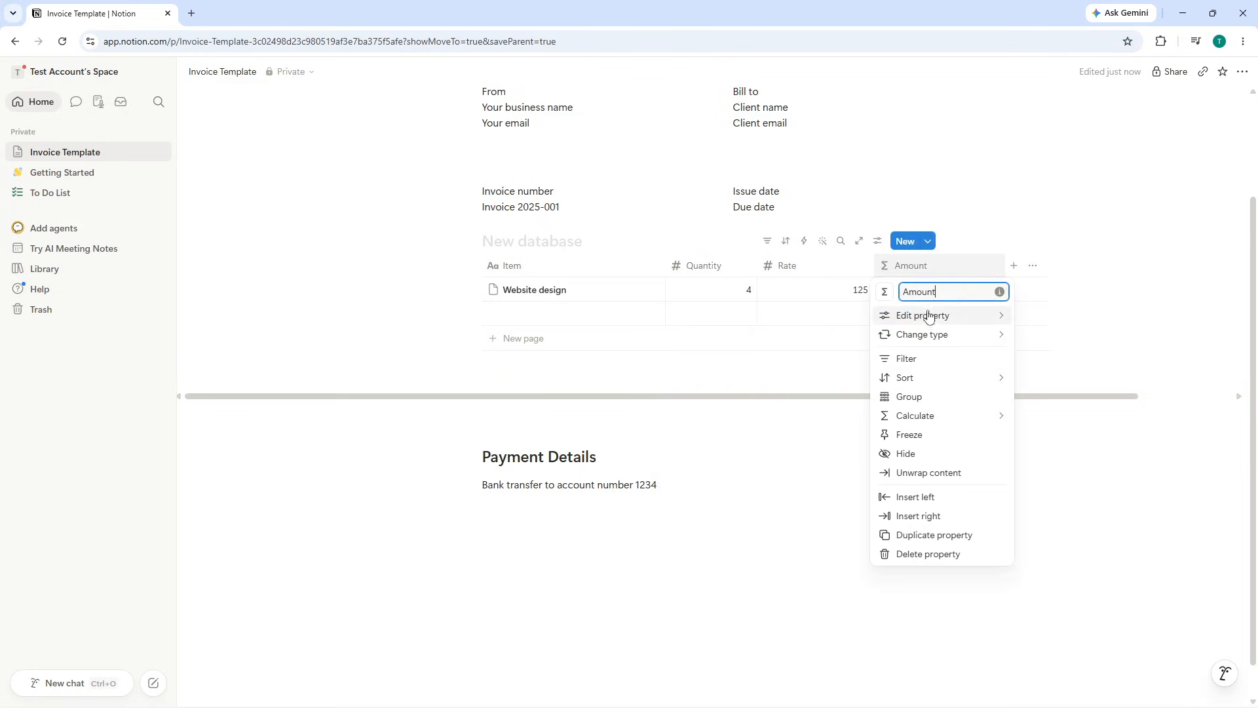
{"action": "left_click", "coordinate": [926, 334]}
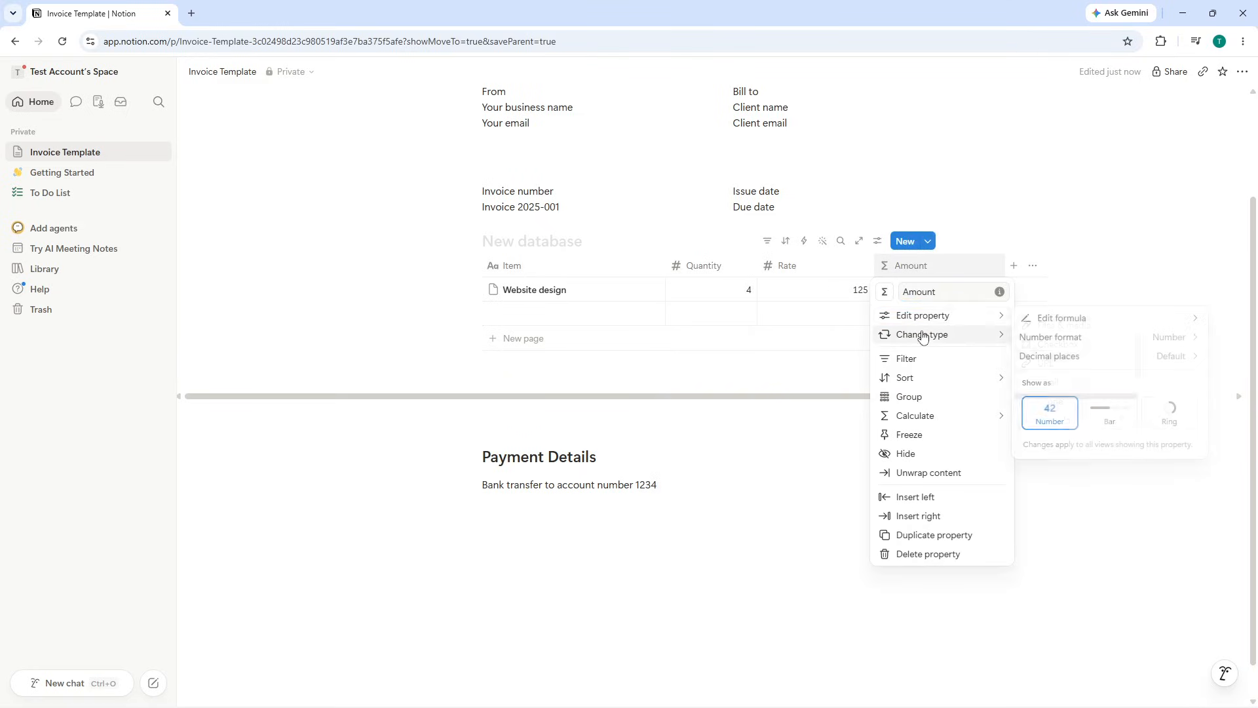
{"action": "left_click", "coordinate": [980, 319]}
{"action": "left_click", "coordinate": [1055, 319]}
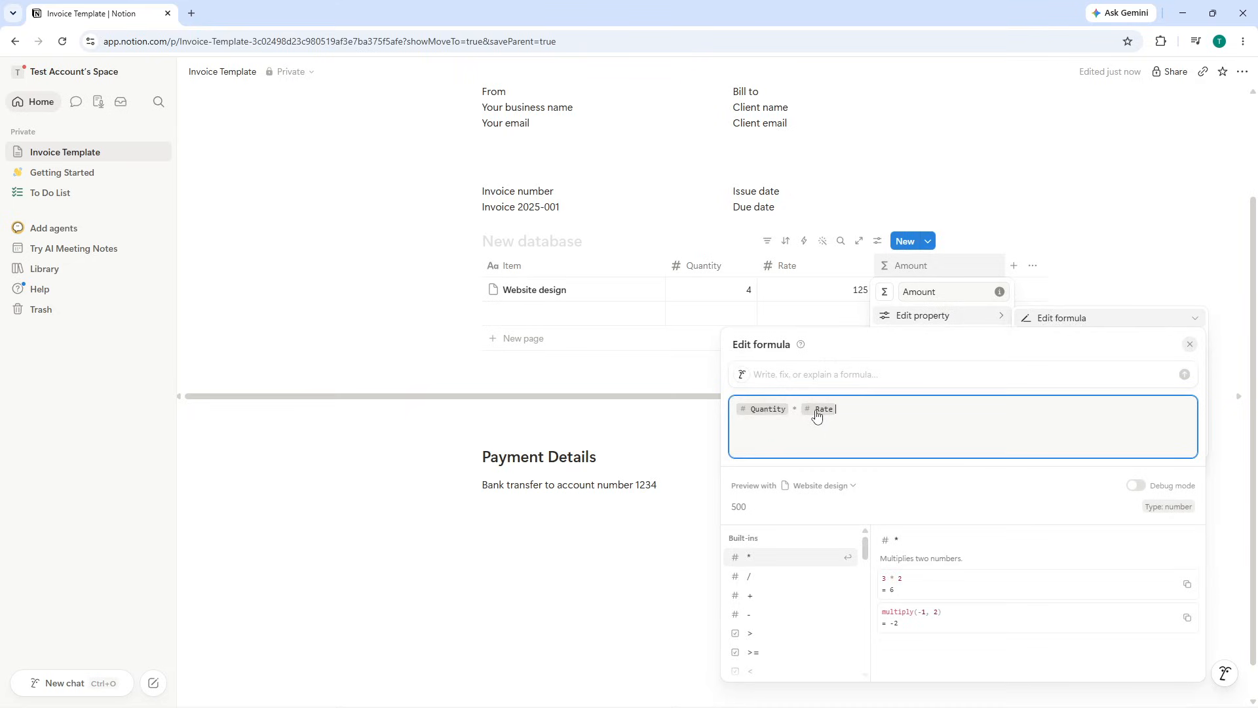
{"action": "left_click", "coordinate": [594, 402]}
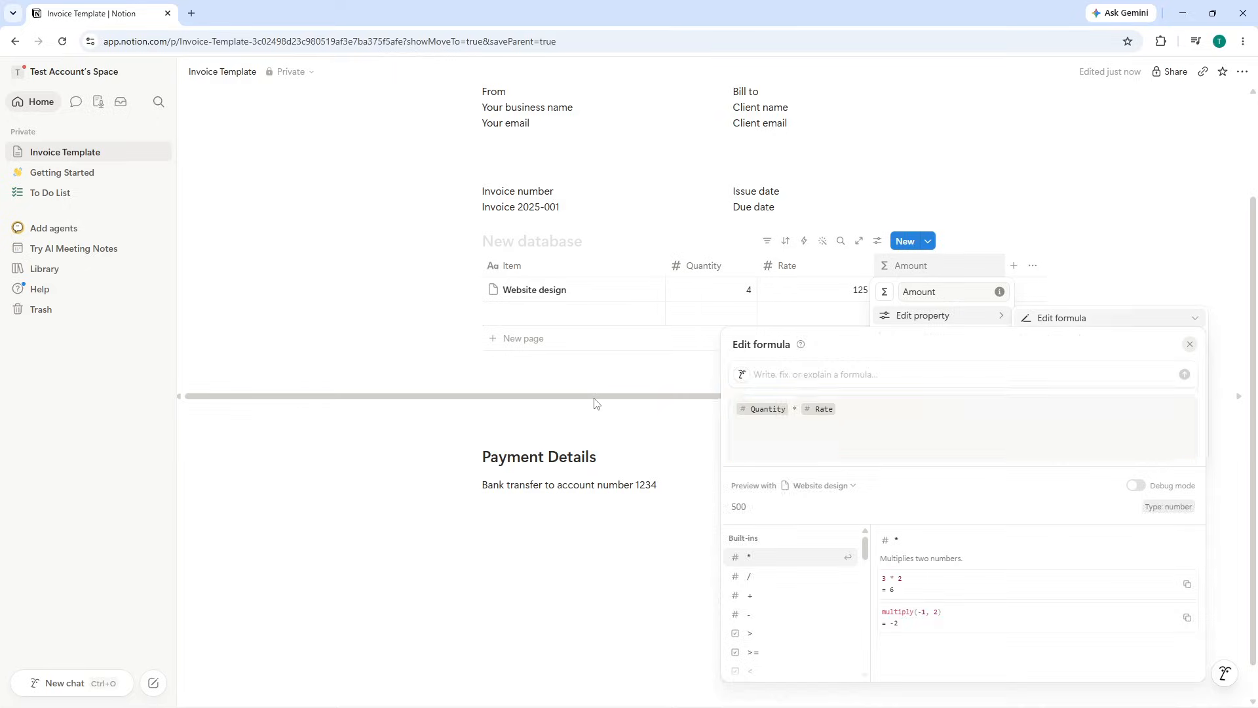
{"action": "left_click", "coordinate": [595, 402]}
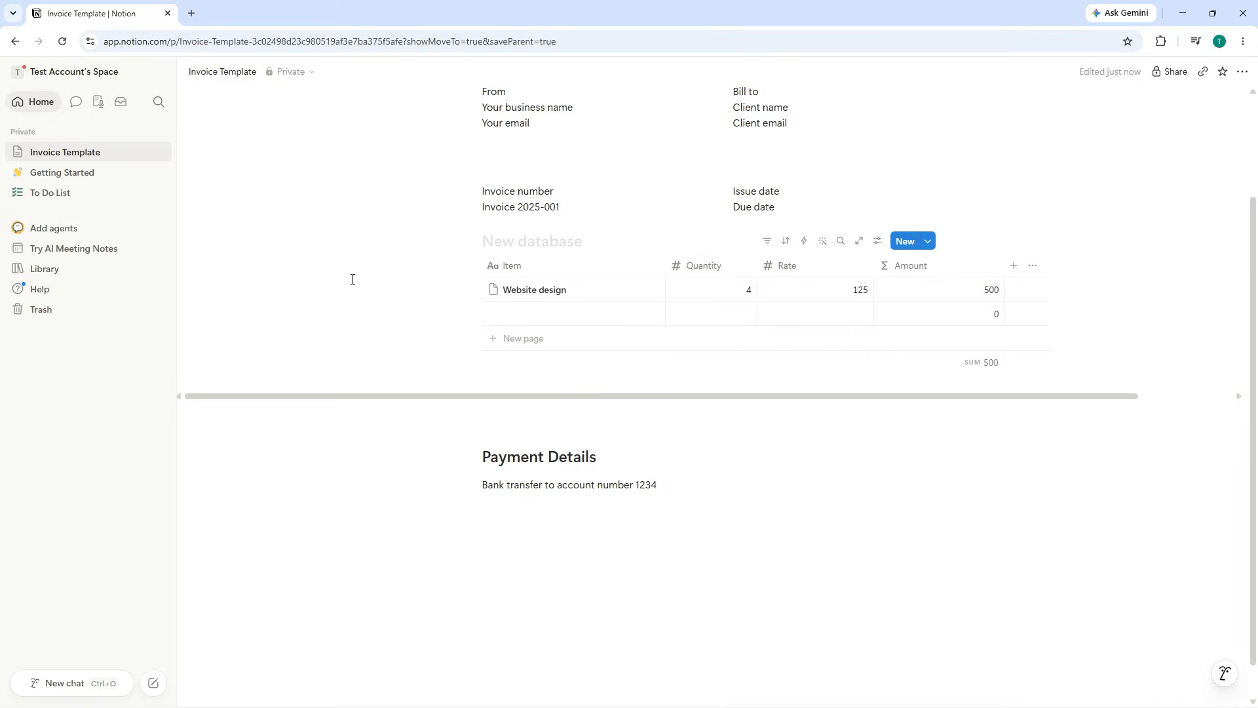
- Clear the Quantity and Rate values of the Website design row
{"action": "left_click", "coordinate": [718, 293]}
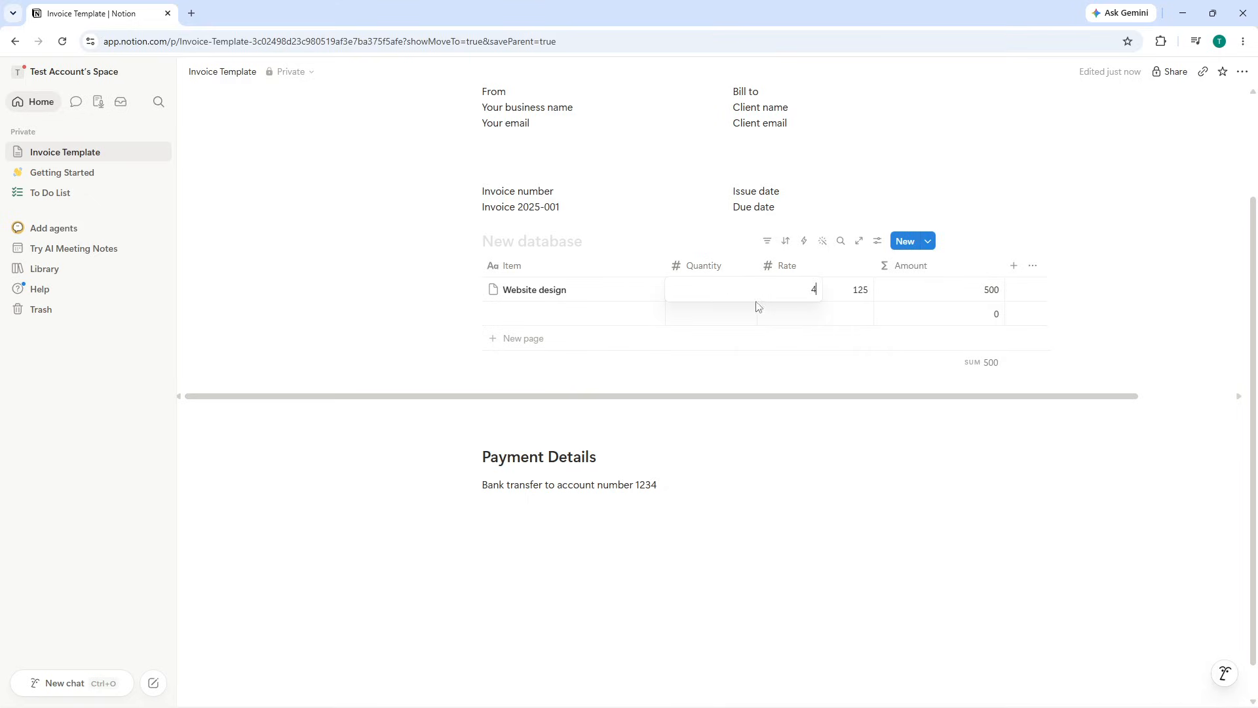
{"action": "key", "text": "BackSpace"}
{"action": "key", "text": "Return"}
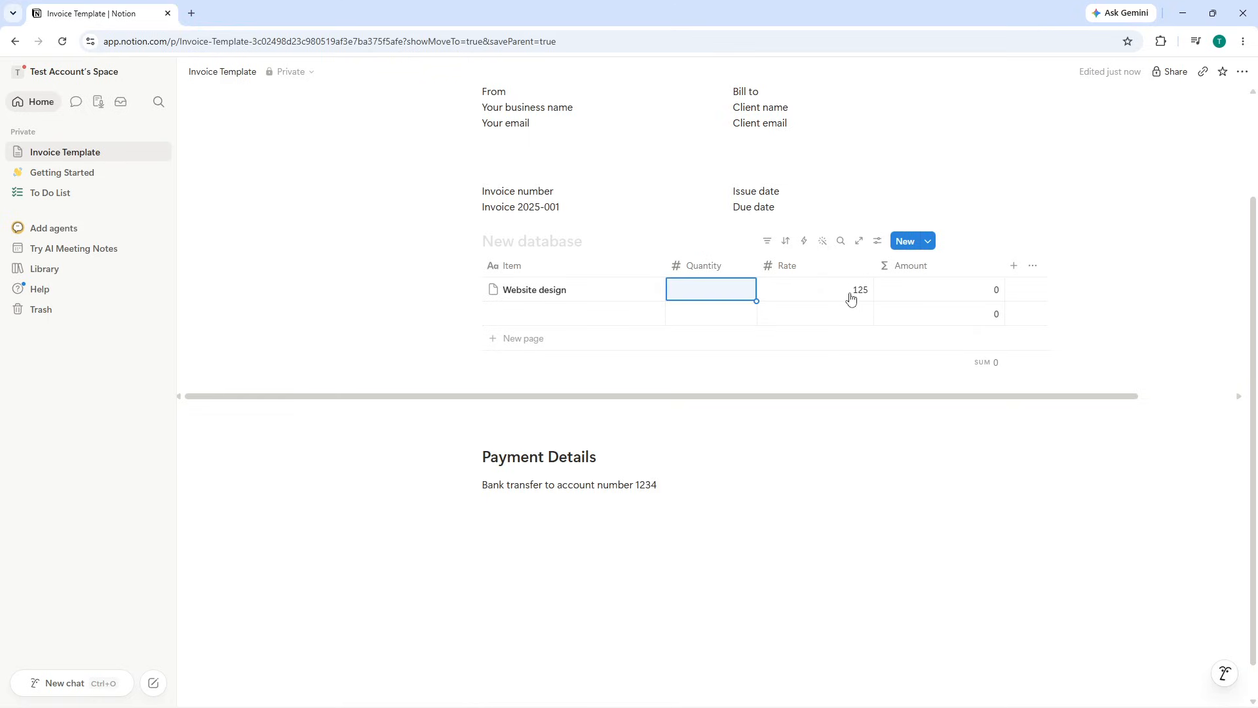
{"action": "left_click", "coordinate": [847, 295]}
{"action": "key", "text": "BackSpace"}
{"action": "key", "text": "BackSpace"}
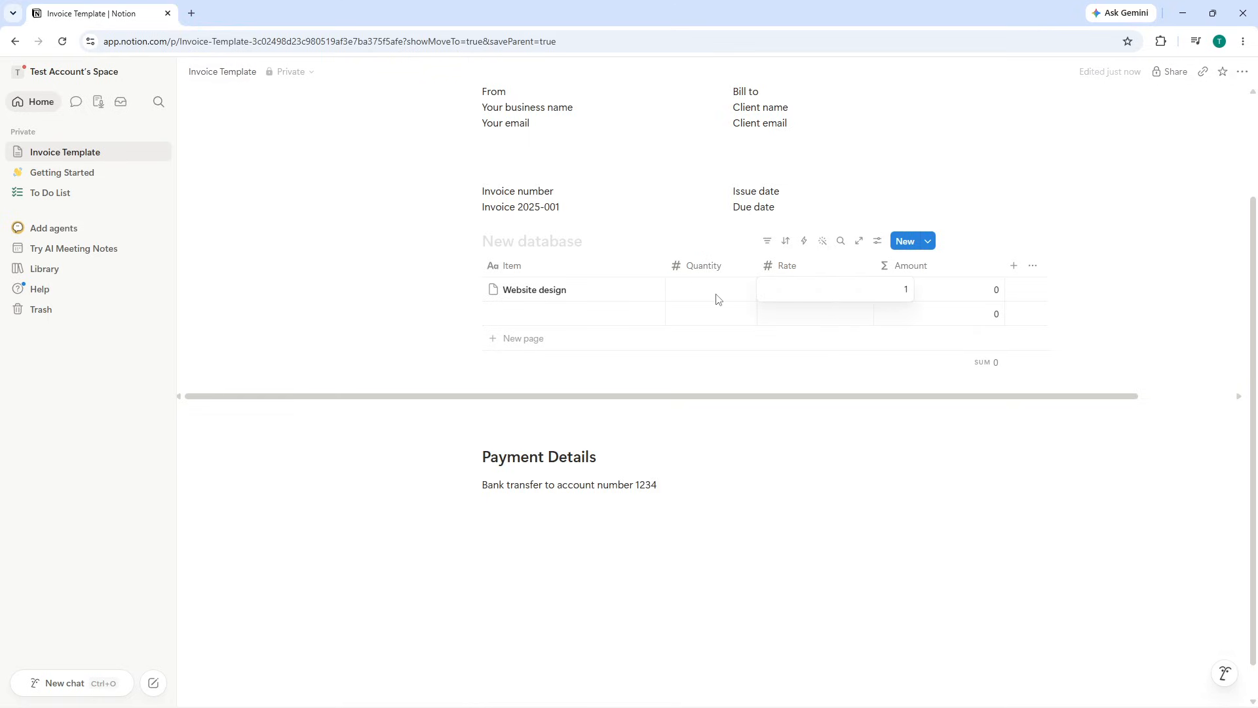
{"action": "key", "text": "BackSpace"}
{"action": "key", "text": "Return"}
- Set the Website design row's Quantity to 4 and its Rate to 125
{"action": "left_click", "coordinate": [718, 295]}
{"action": "type", "text": "4"}
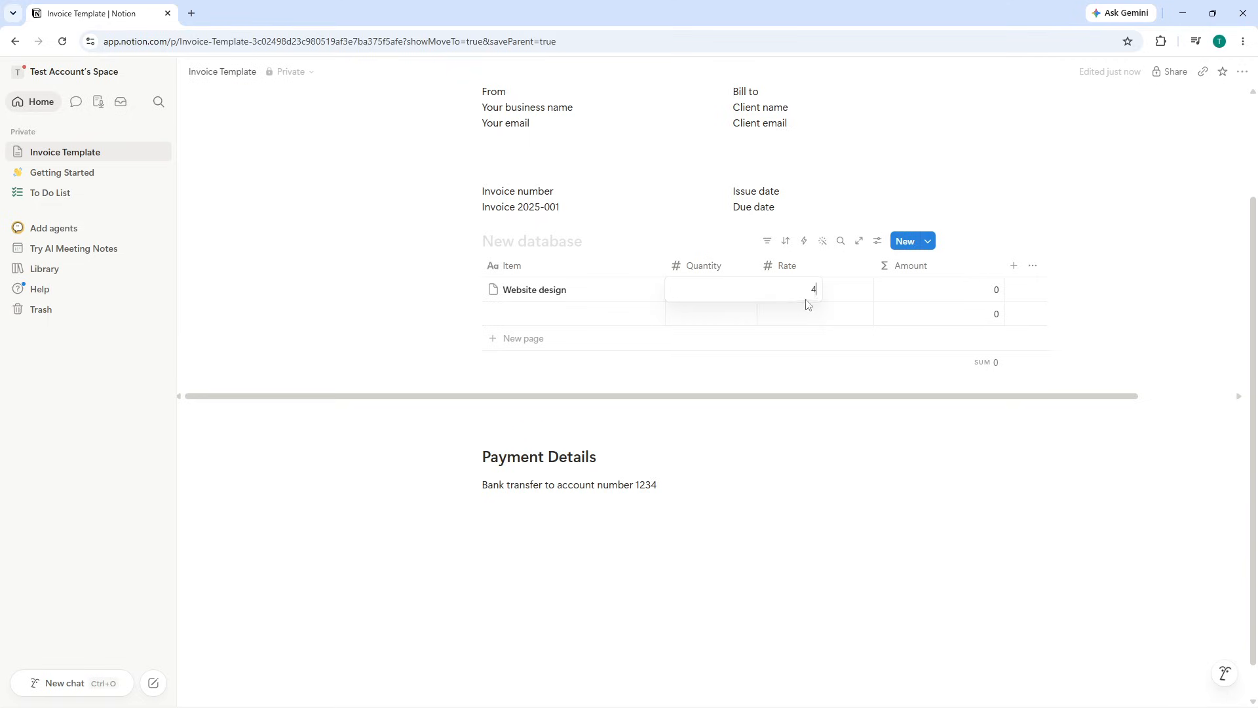
{"action": "key", "text": "Return"}
{"action": "left_click", "coordinate": [843, 294]}
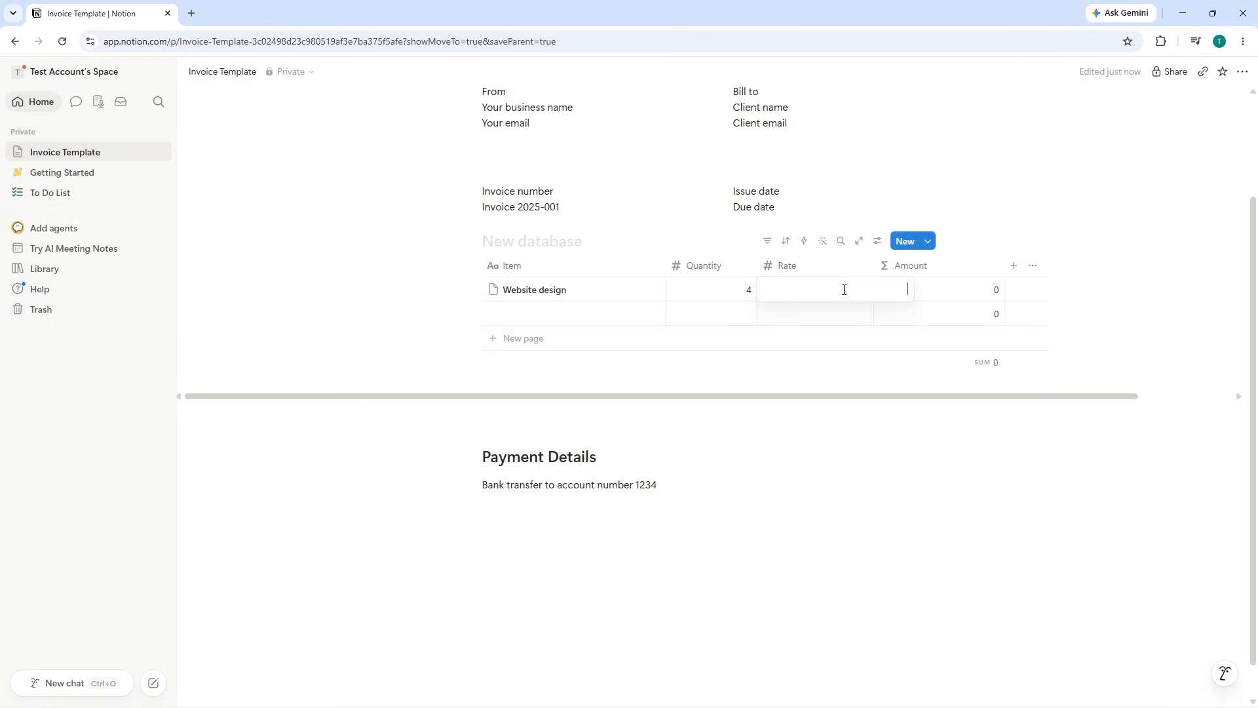
{"action": "type", "text": "125"}
{"action": "key", "text": "Return"}
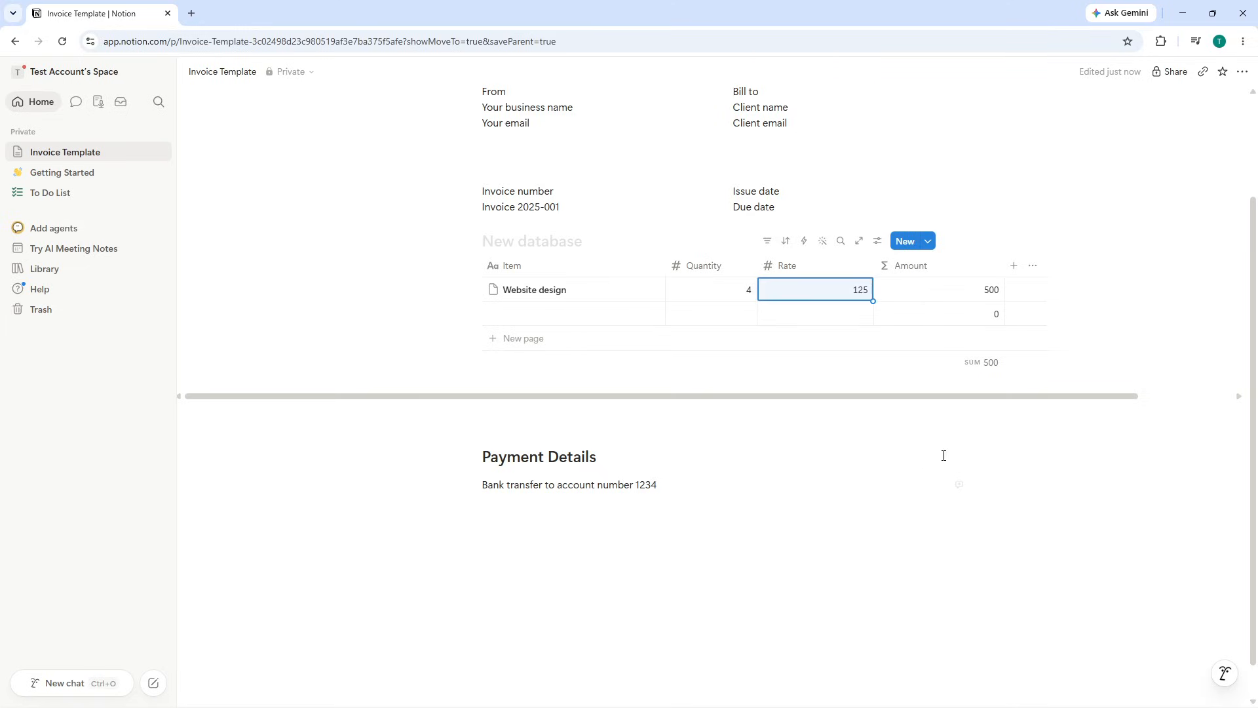
{"action": "left_click", "coordinate": [1159, 242]}
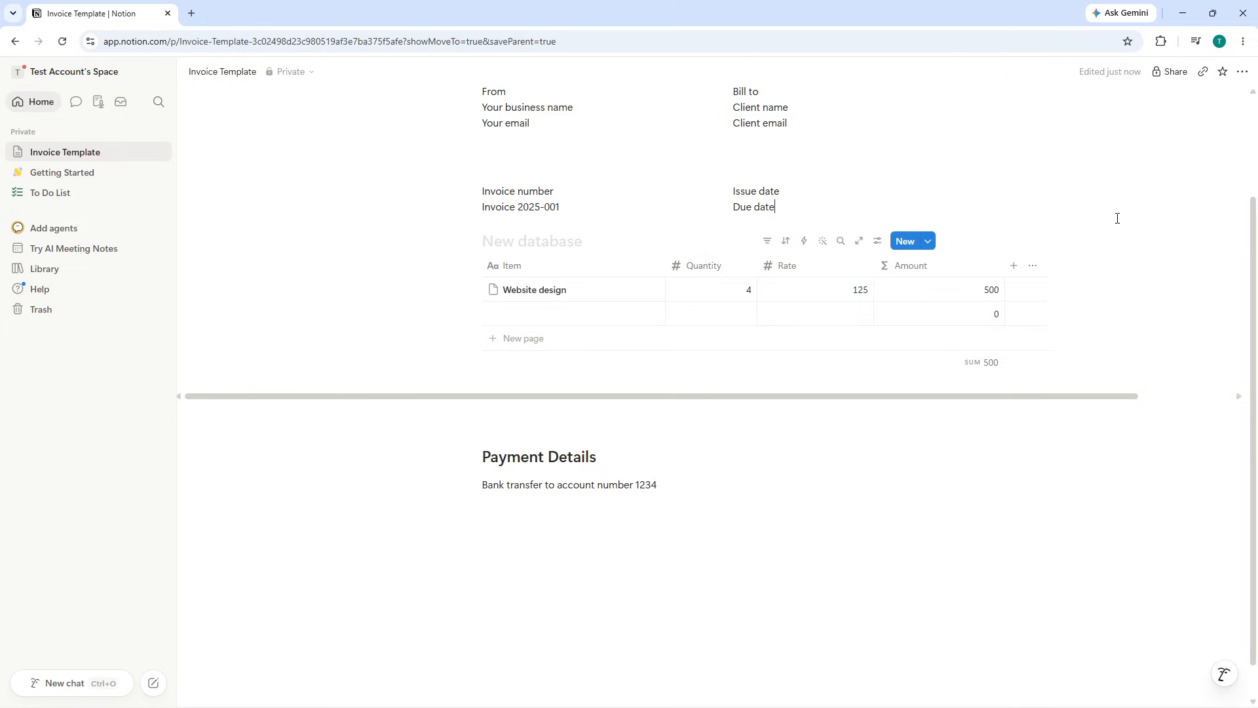
- Set the Amount column's calculation to Sum so the table totals the invoice lines
{"action": "left_click", "coordinate": [944, 267]}
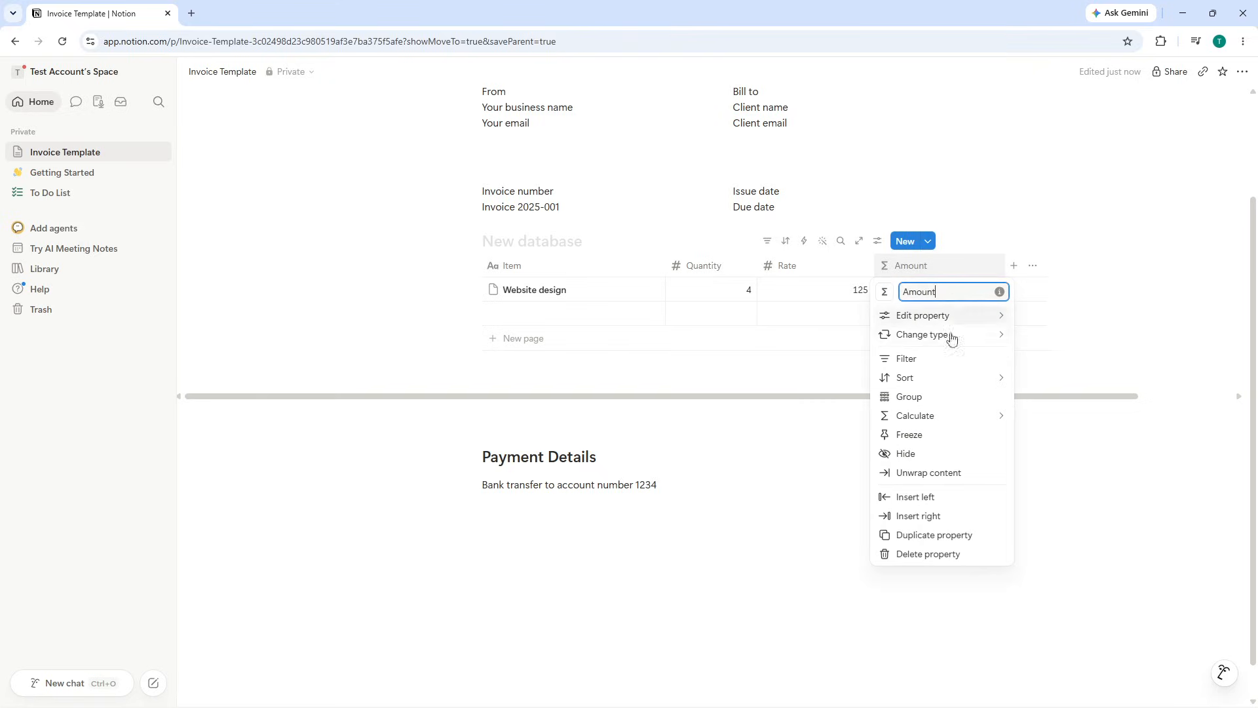
{"action": "mouse_move", "coordinate": [929, 417]}
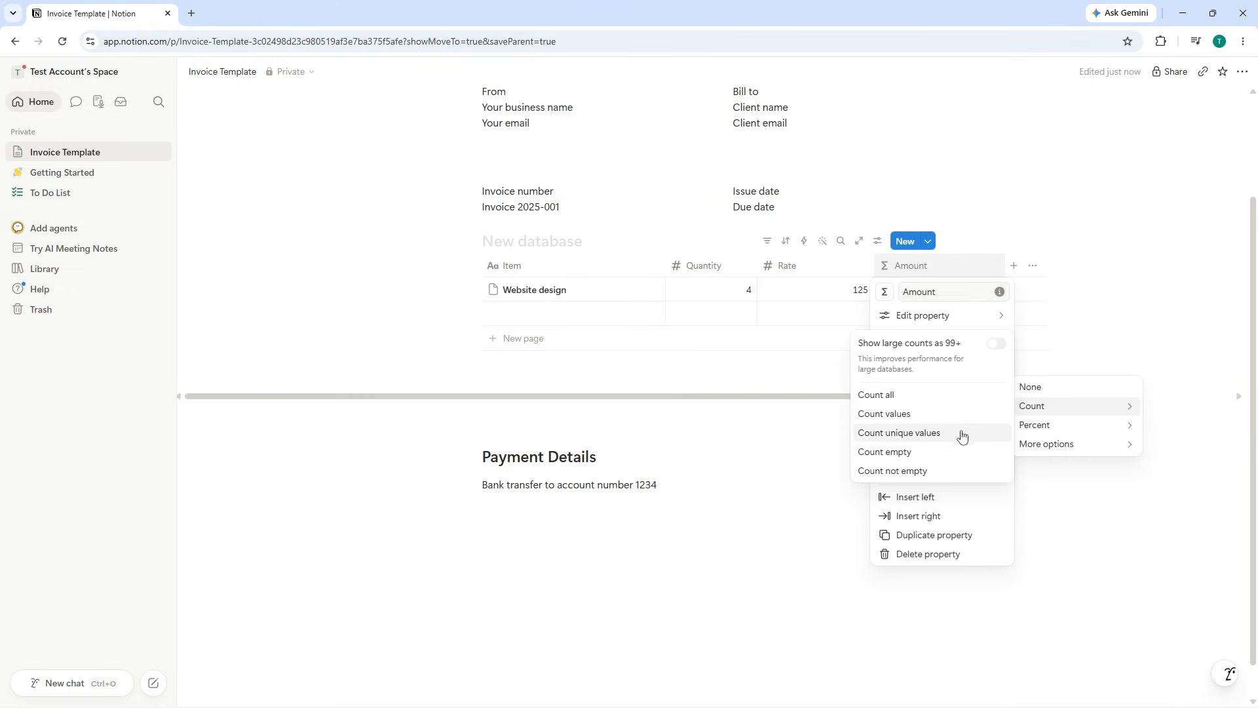
{"action": "mouse_move", "coordinate": [1022, 444]}
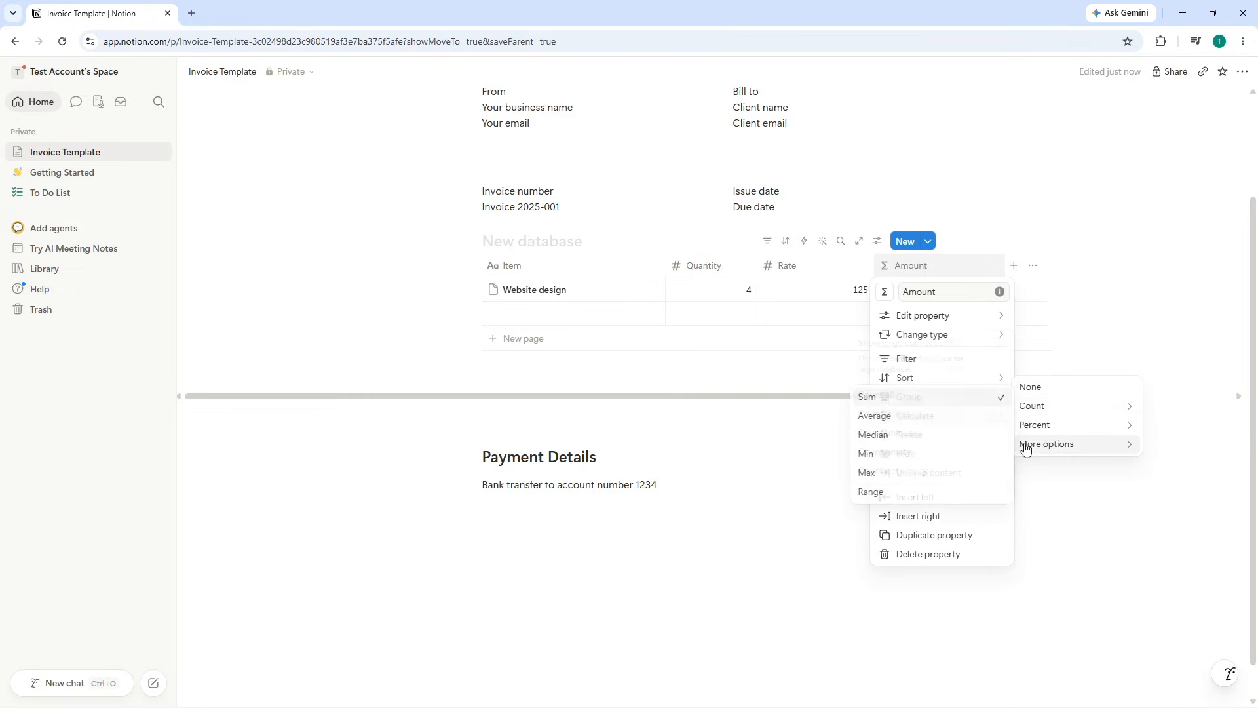
{"action": "left_click", "coordinate": [898, 401]}
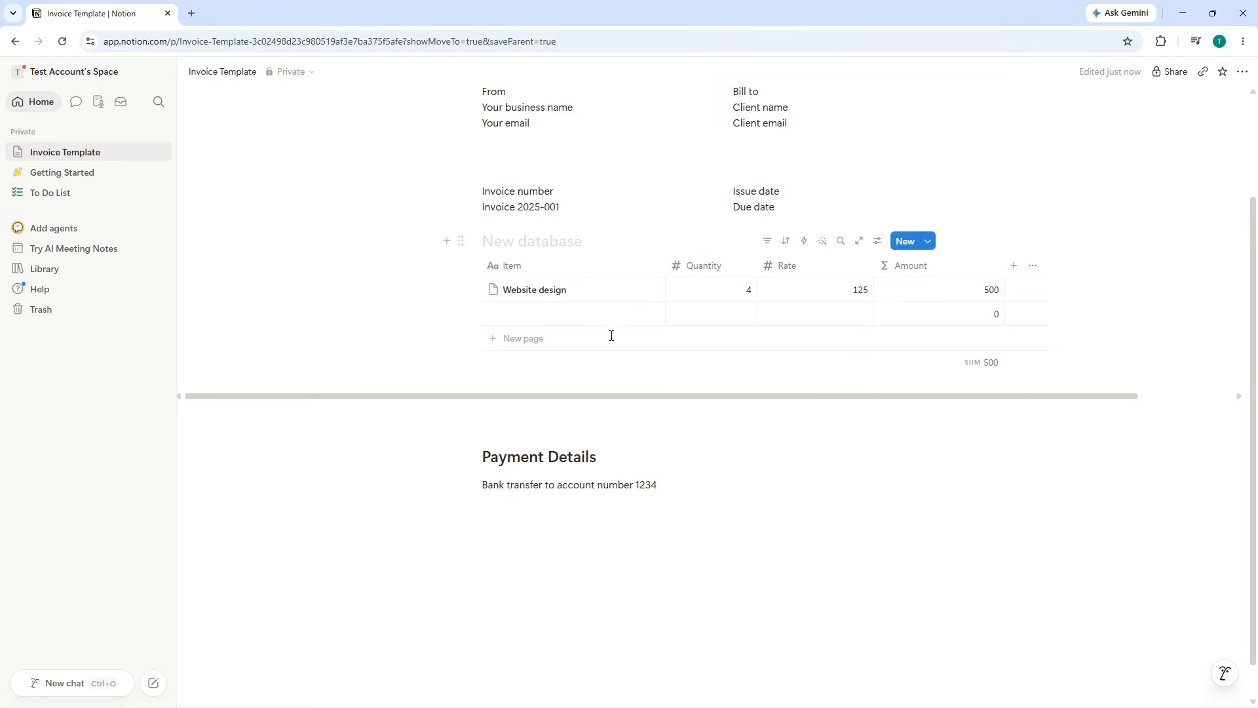
{"action": "left_click", "coordinate": [448, 290]}
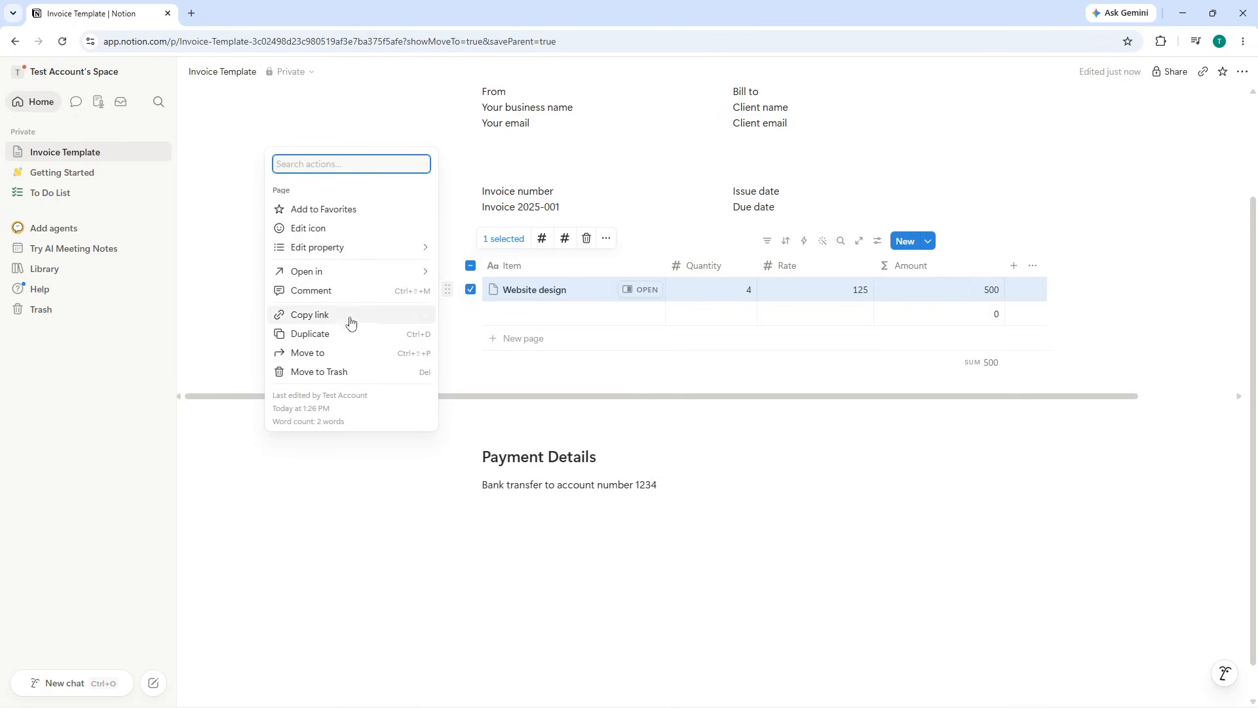
{"action": "mouse_move", "coordinate": [367, 277]}
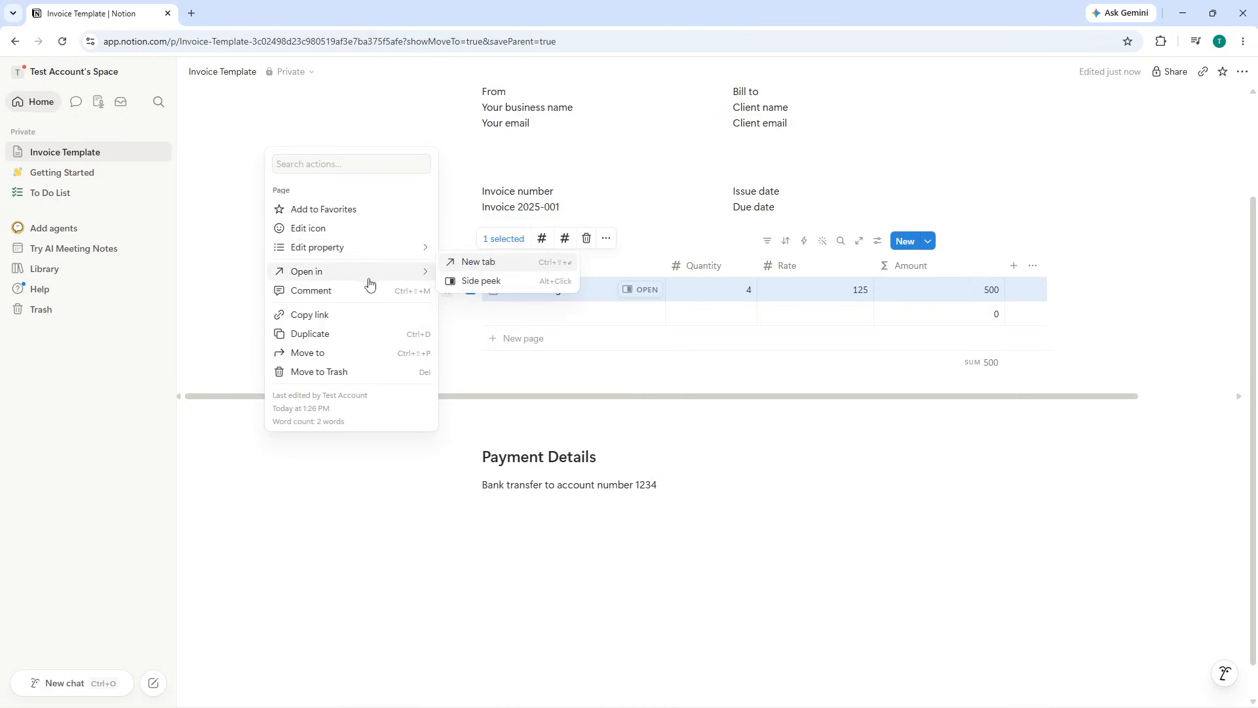
{"action": "left_click", "coordinate": [613, 294]}
{"action": "left_click", "coordinate": [578, 294]}
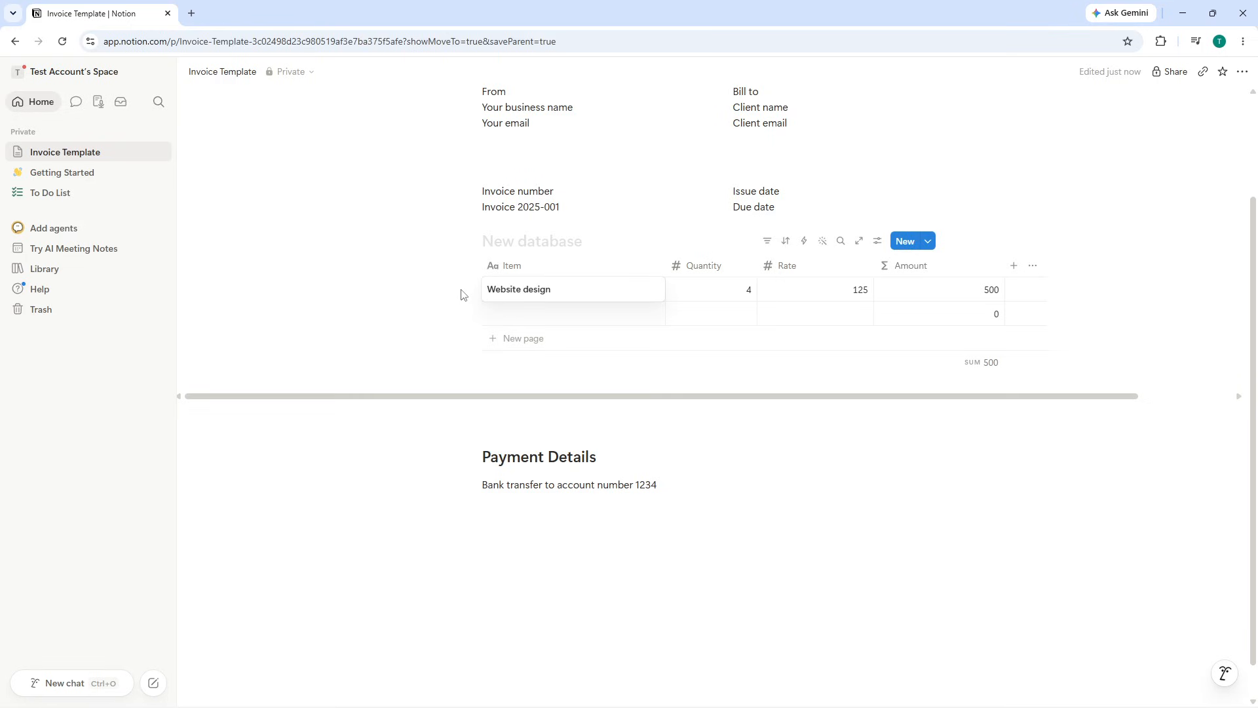
- Move the Website design row of the invoice items table to the trash
{"action": "right_click", "coordinate": [513, 291]}
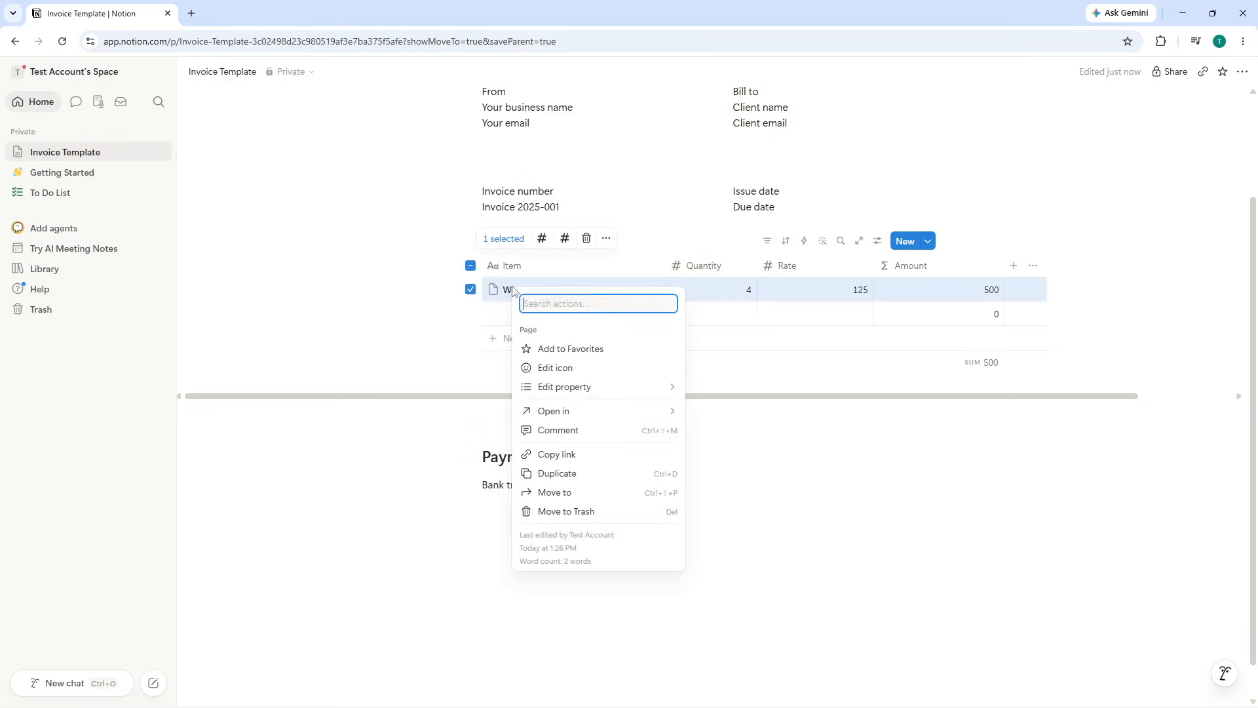
{"action": "mouse_move", "coordinate": [597, 385]}
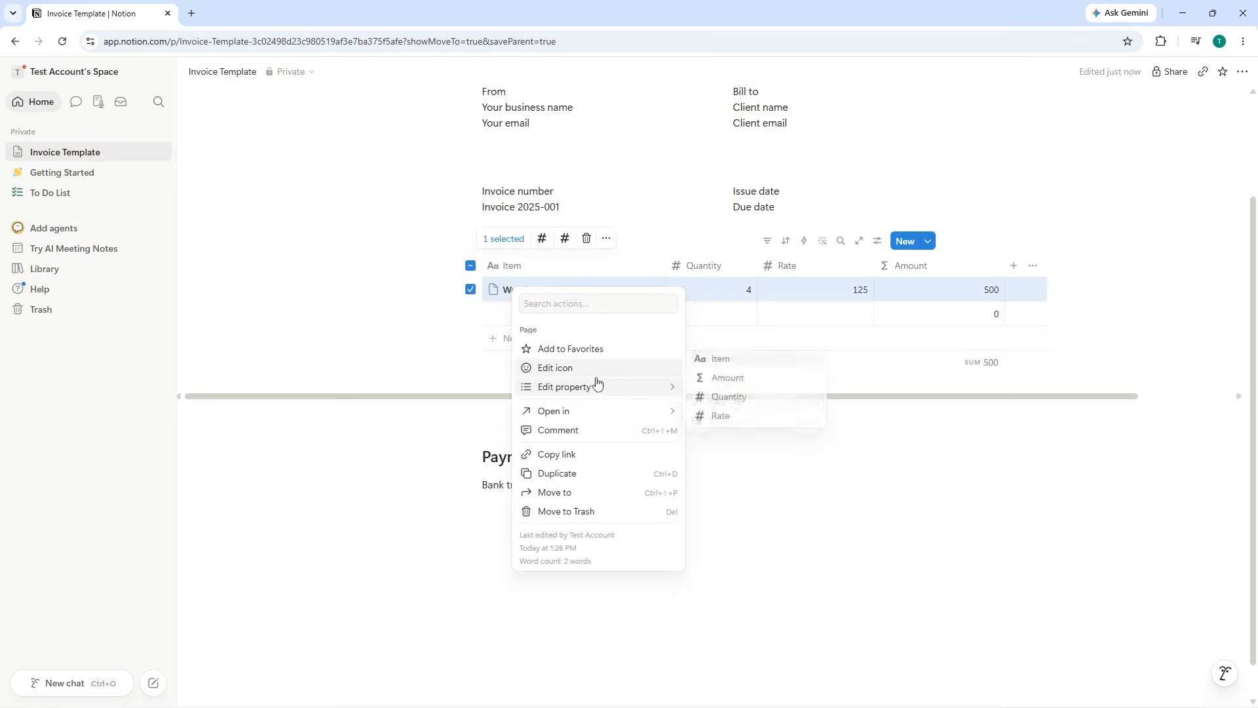
{"action": "left_click", "coordinate": [595, 513]}
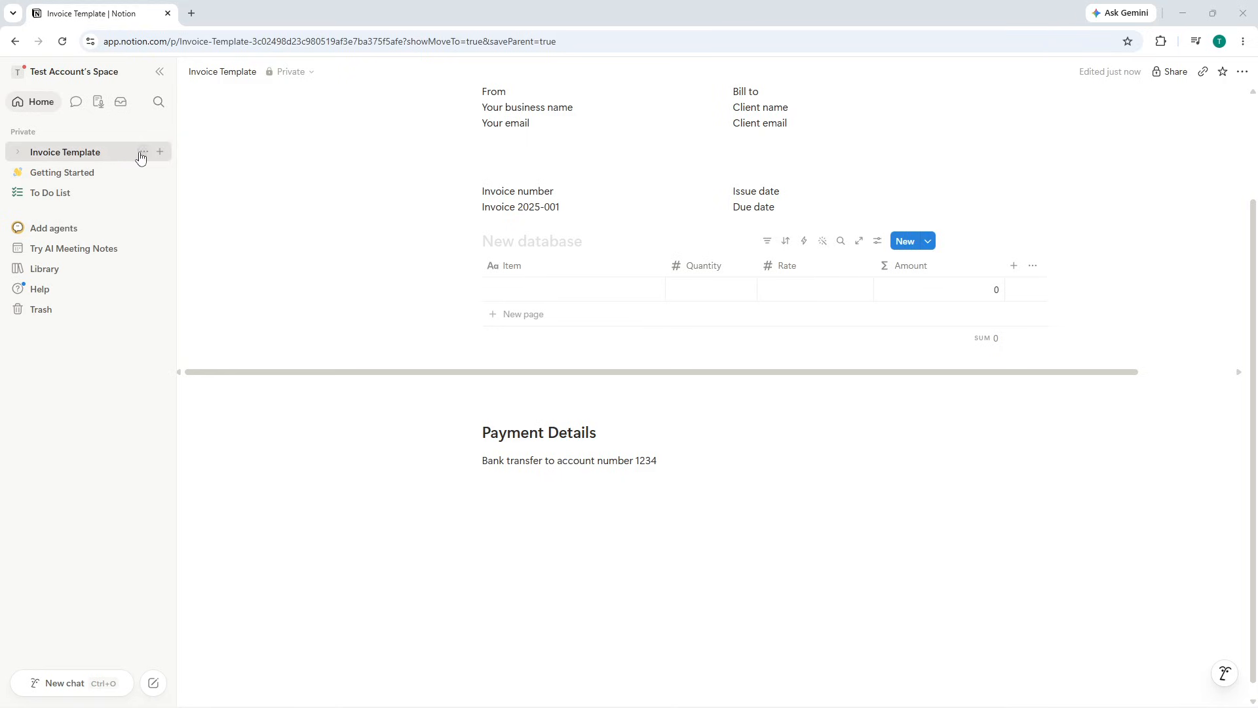
- Duplicate the Invoice Template page and open the copy
{"action": "left_click", "coordinate": [141, 153]}
{"action": "left_click", "coordinate": [176, 221]}
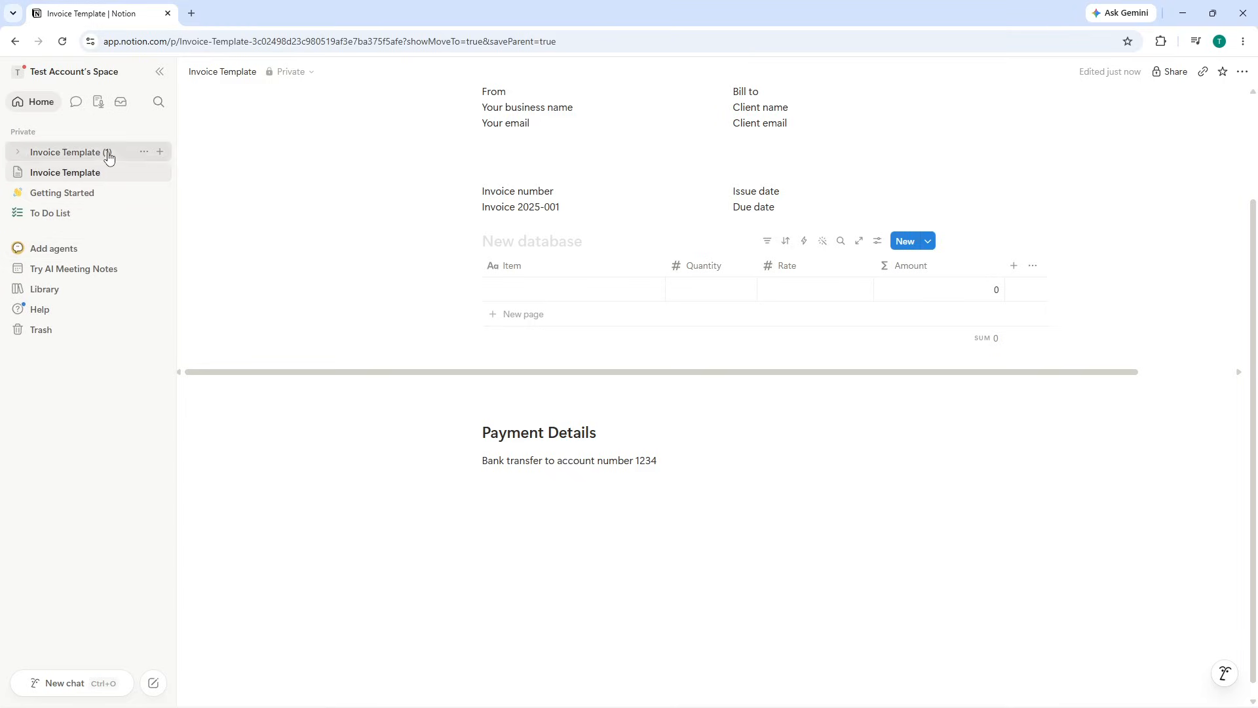
{"action": "left_click", "coordinate": [109, 154]}
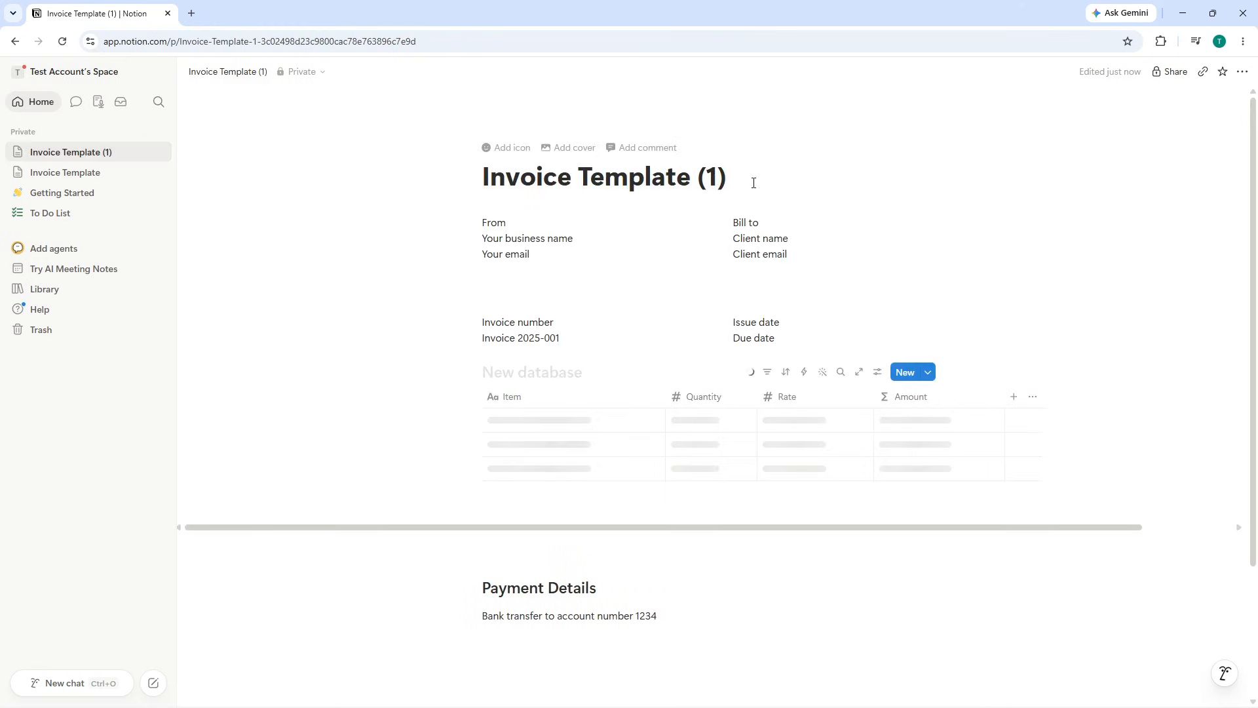
- Rename the duplicated invoice page as "2025 client invoice"
{"action": "left_click_drag", "start_coordinate": [753, 183], "coordinate": [475, 175]}
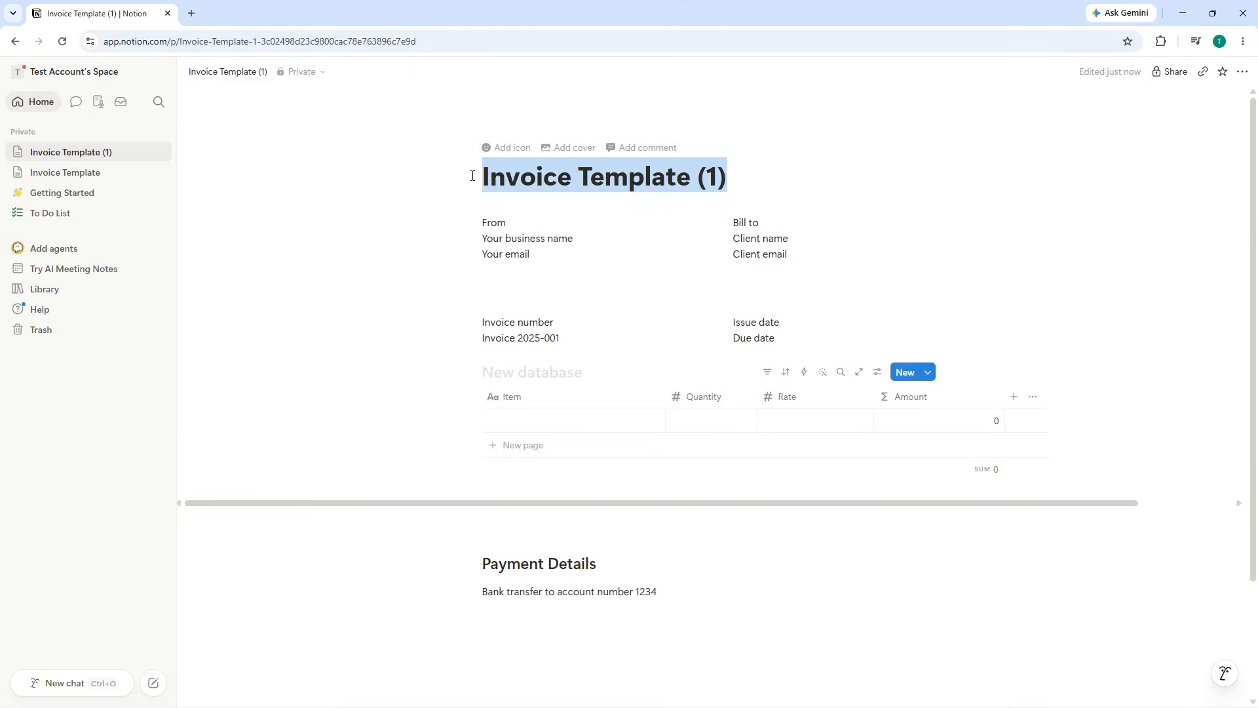
{"action": "type", "text": "20225 cli"}
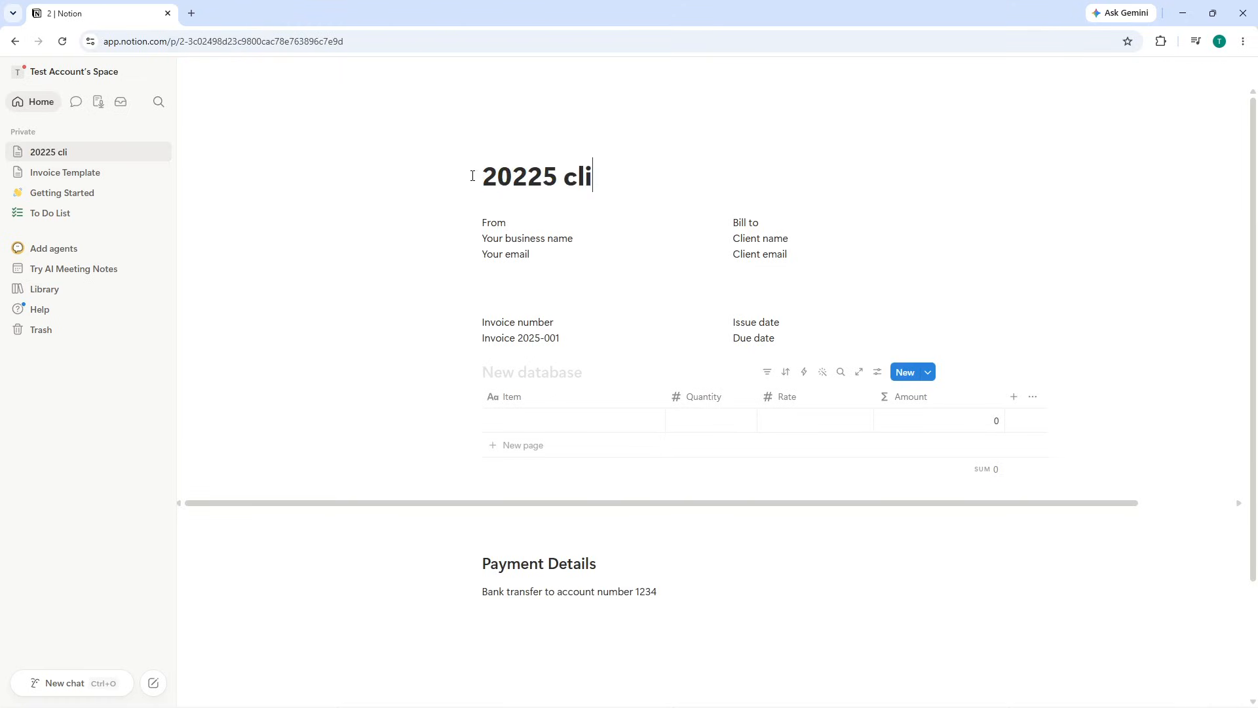
{"action": "type", "text": "ent in"}
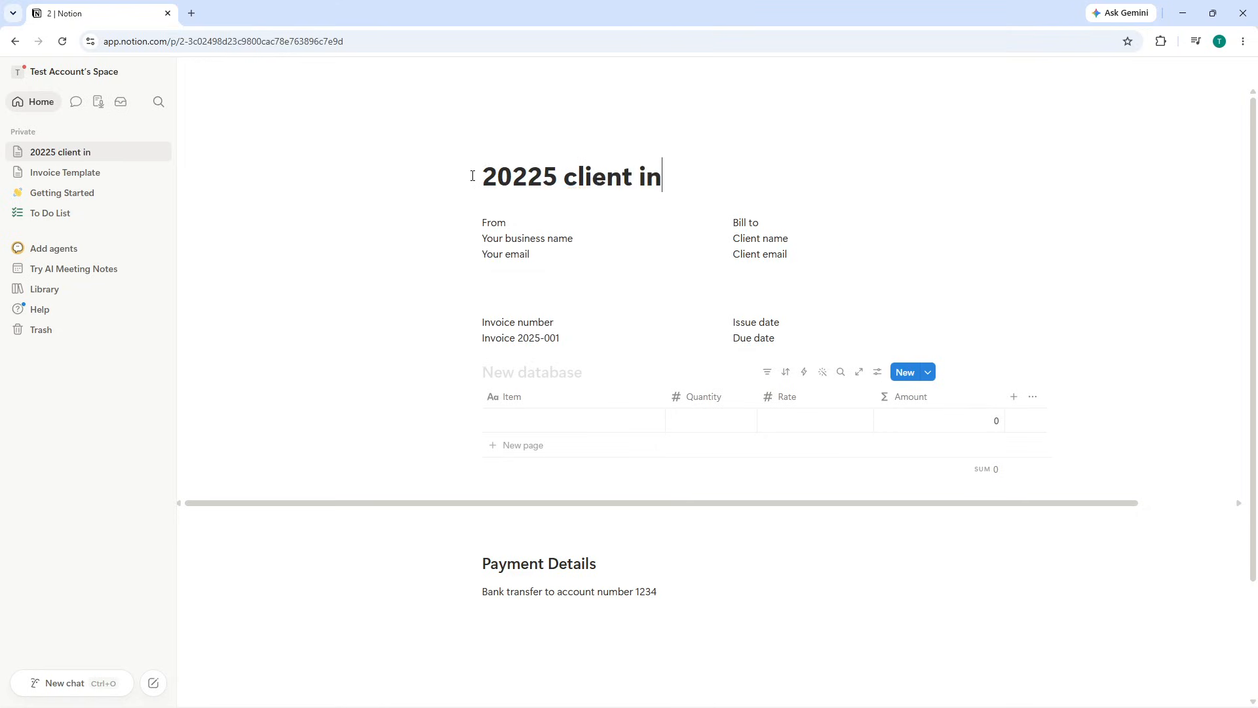
{"action": "type", "text": "voice"}
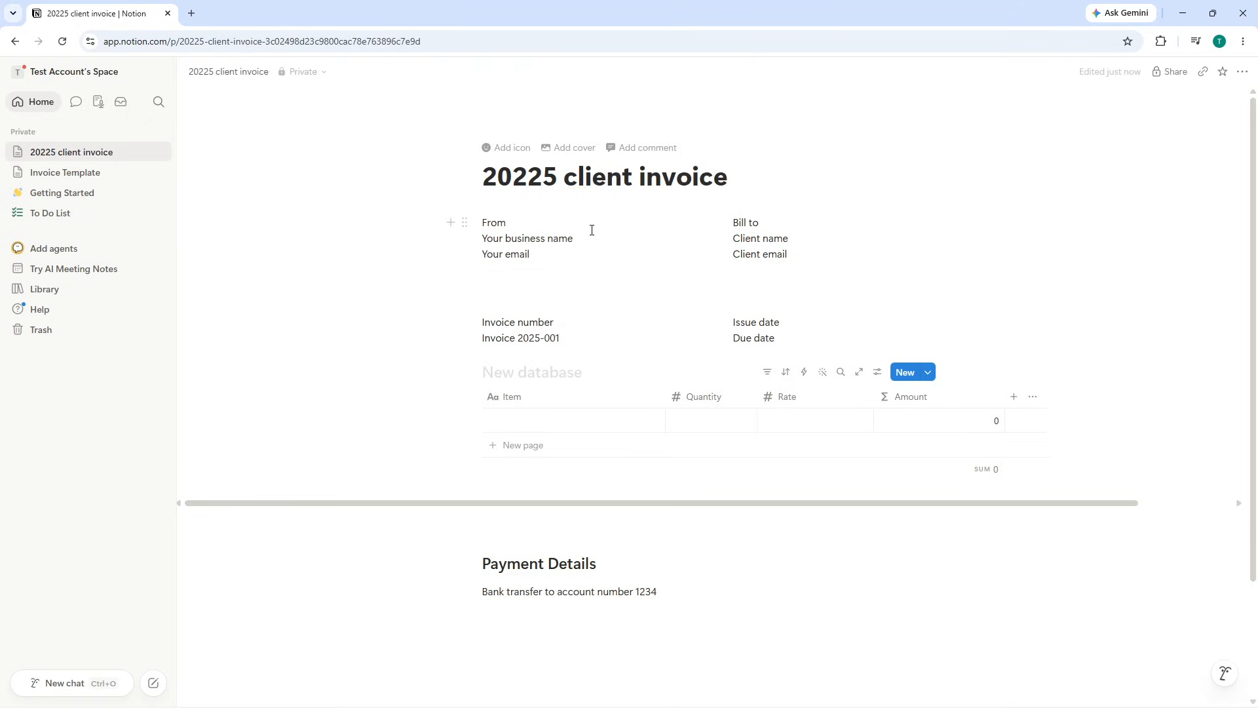
{"action": "left_click", "coordinate": [589, 228]}
{"action": "key", "text": "BackSpace"}
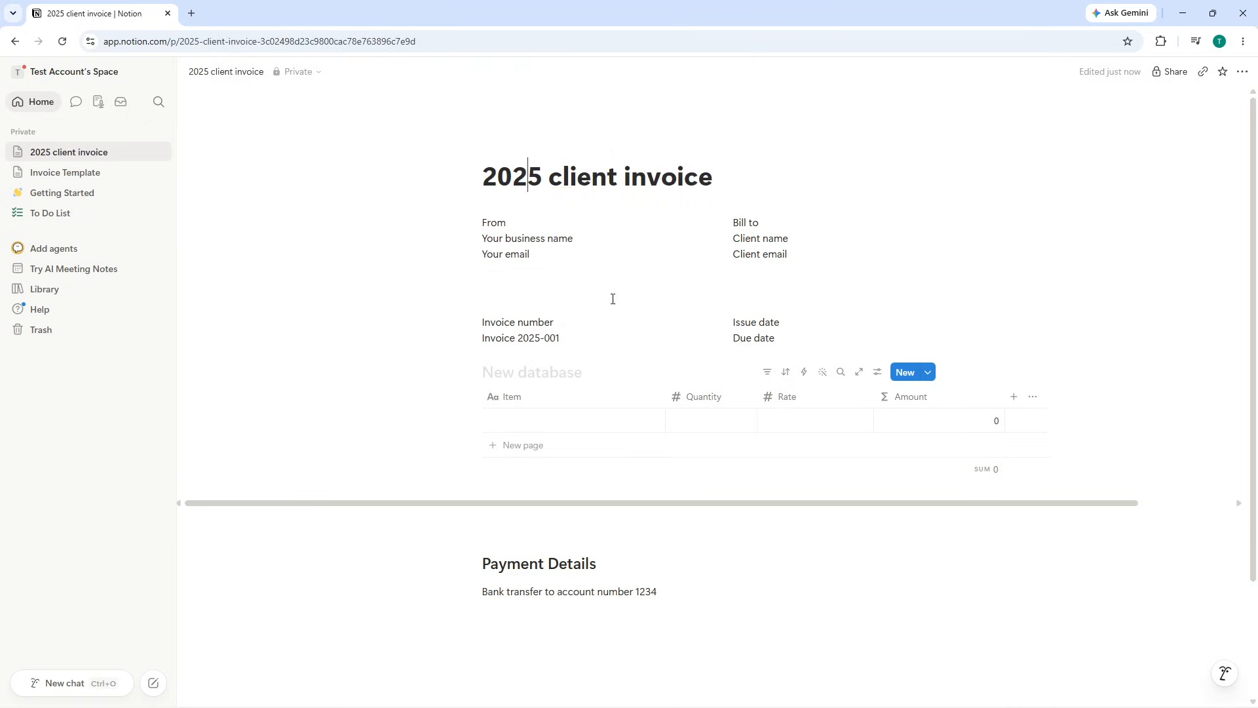
{"action": "left_click", "coordinate": [530, 262]}
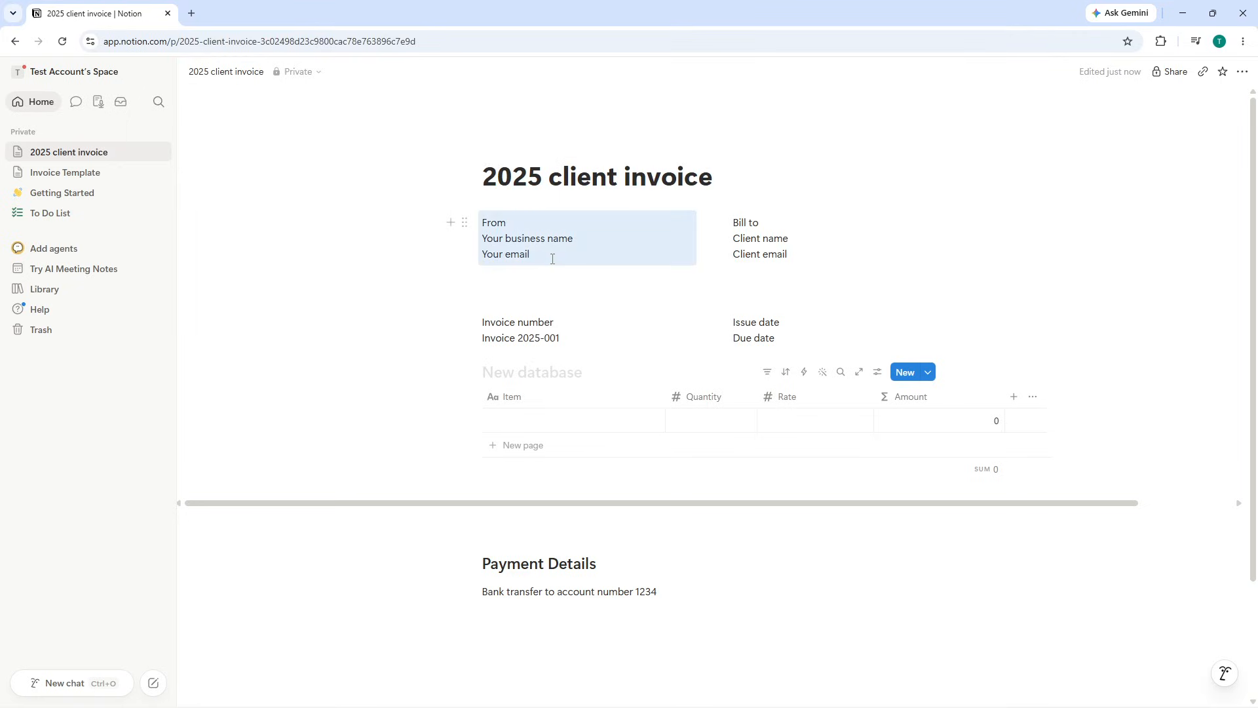
{"action": "left_click", "coordinate": [554, 258]}
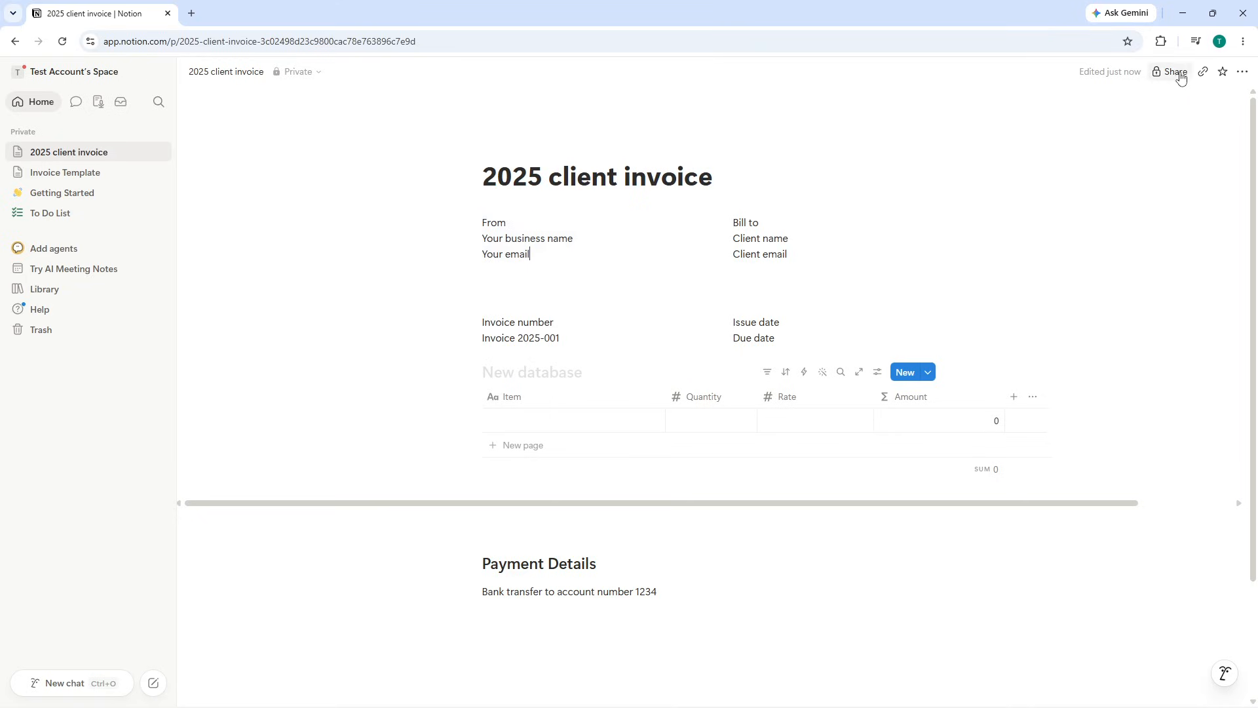
- Review the export options for the 2025 client invoice page with PDF as the format, and cancel without exporting
{"action": "left_click", "coordinate": [1242, 72]}
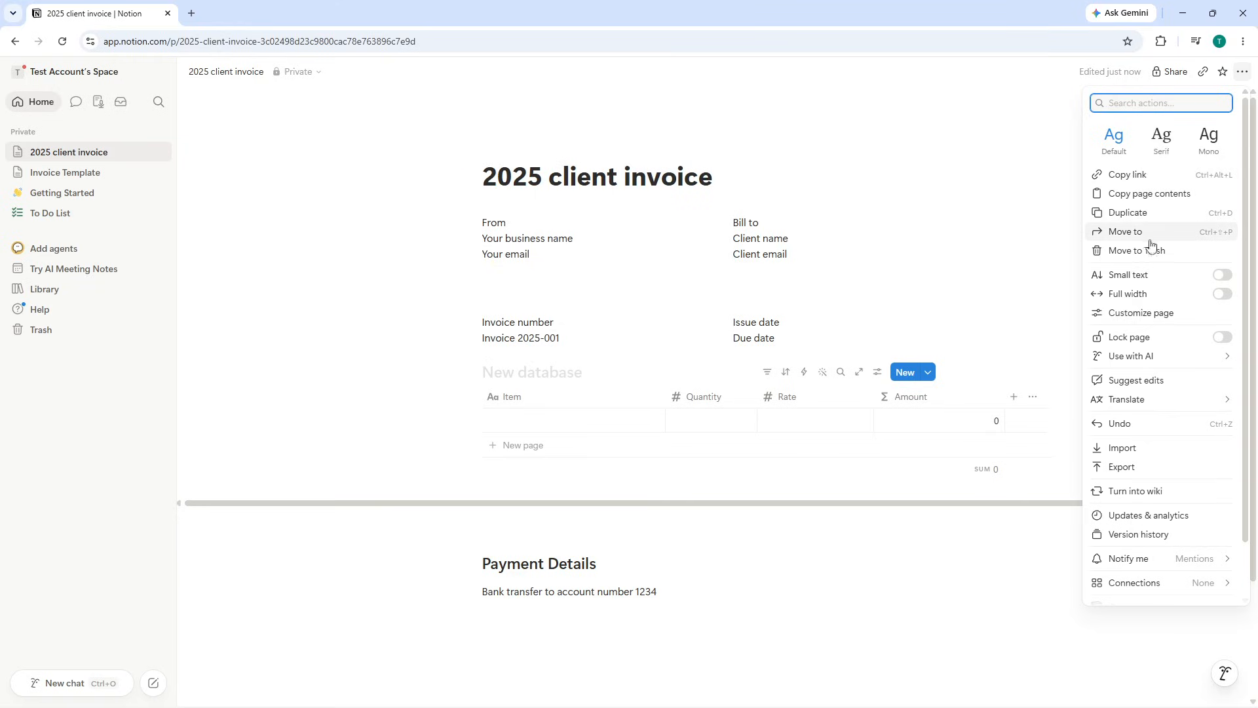
{"action": "left_click", "coordinate": [1131, 466]}
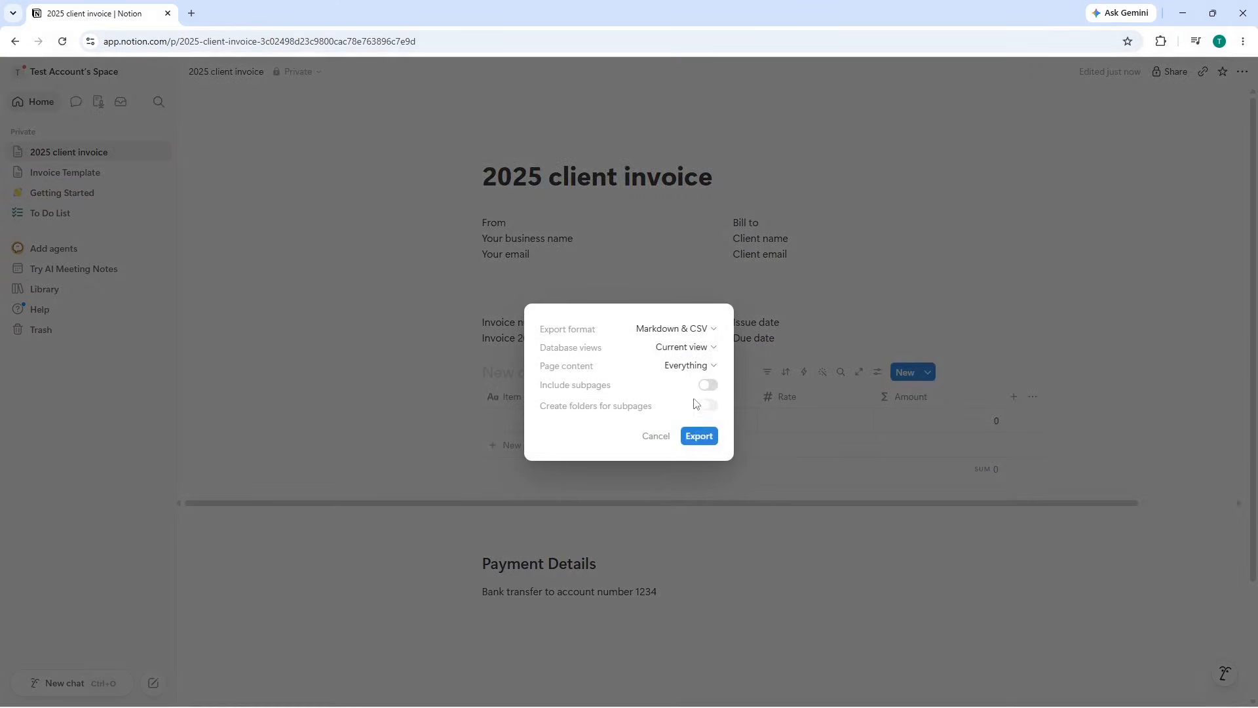
{"action": "left_click", "coordinate": [693, 329]}
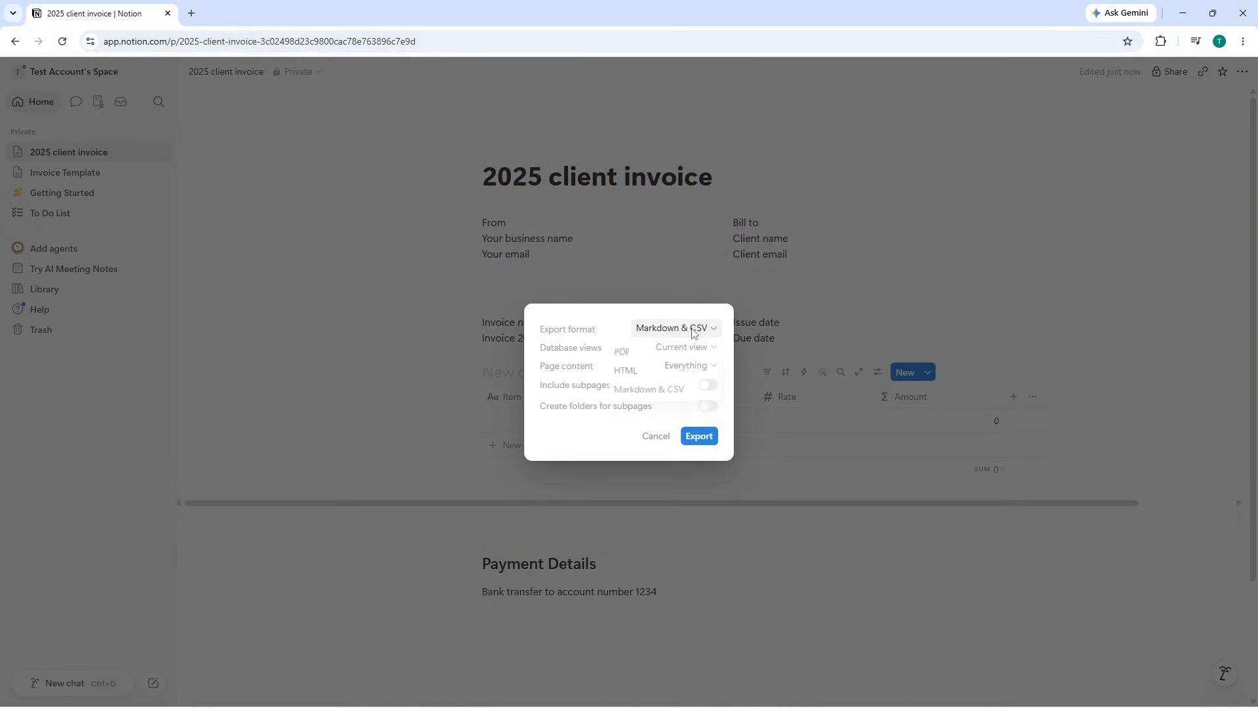
{"action": "left_click", "coordinate": [655, 354]}
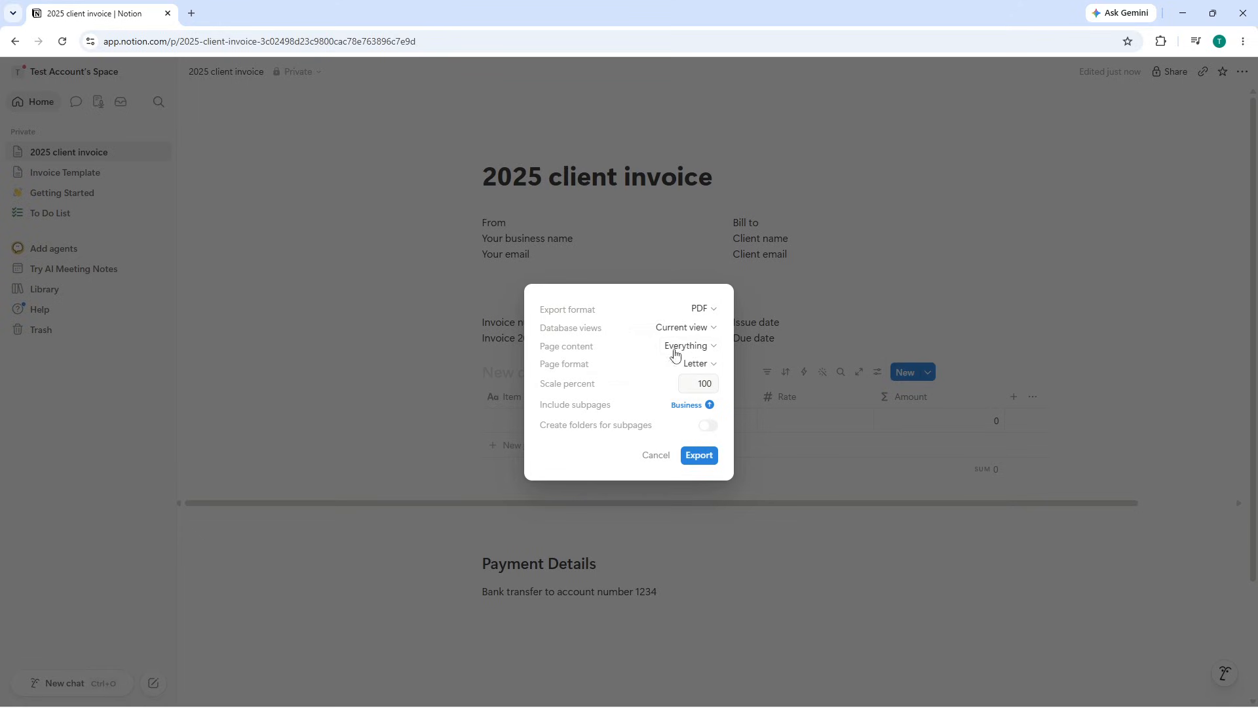
{"action": "left_click", "coordinate": [656, 457]}
{"action": "left_click", "coordinate": [578, 625]}
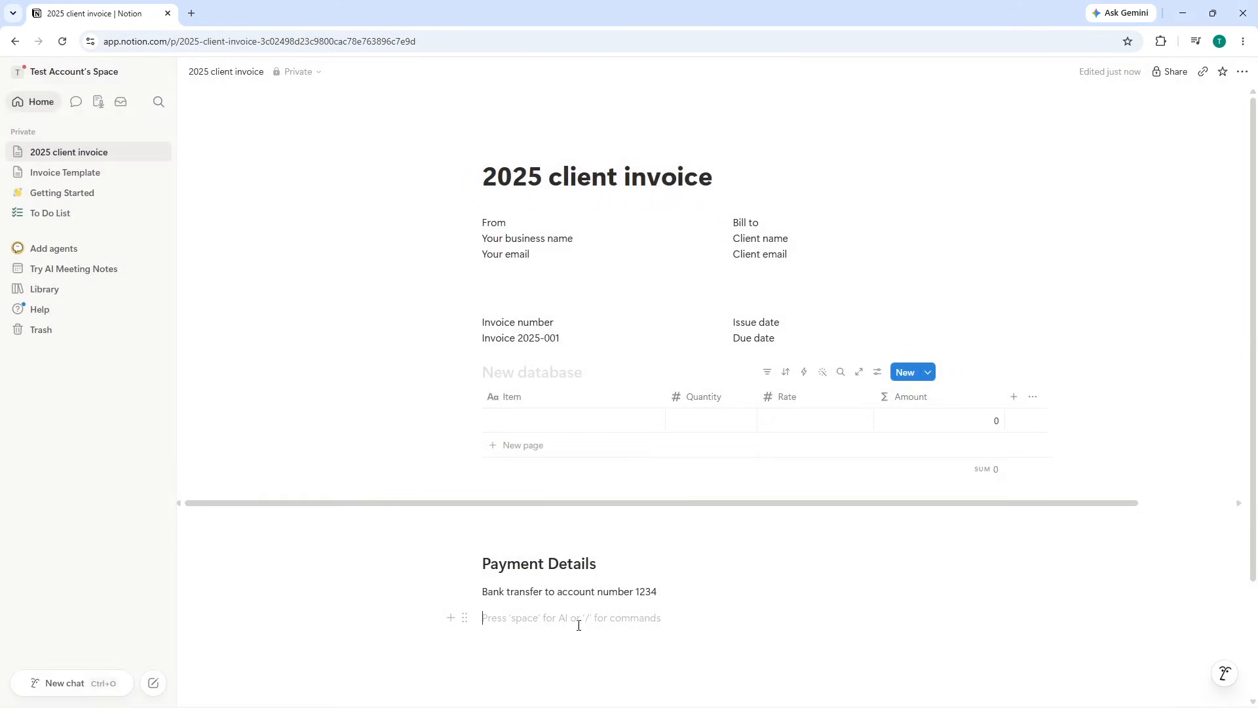
{"action": "type", "text": "/tpg"}
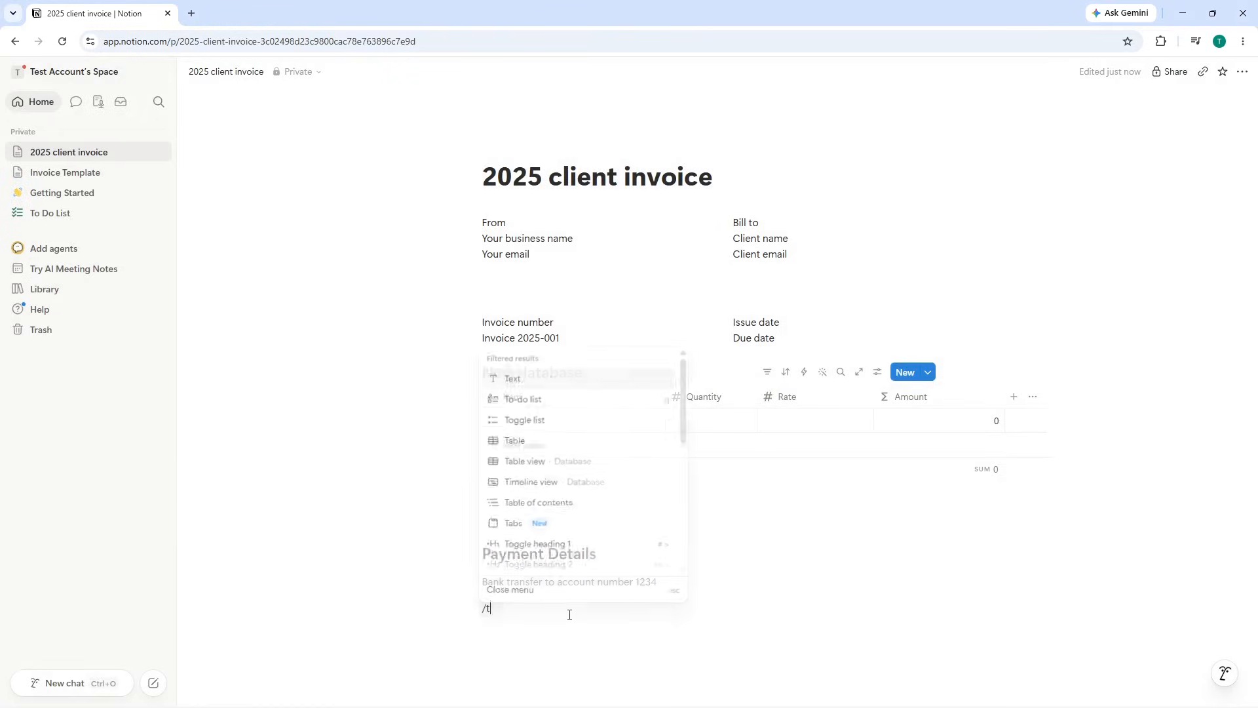
{"action": "key", "text": "BackSpace"}
{"action": "key", "text": "BackSpace"}
{"action": "key", "text": "BackSpace"}
{"action": "key", "text": "BackSpace"}
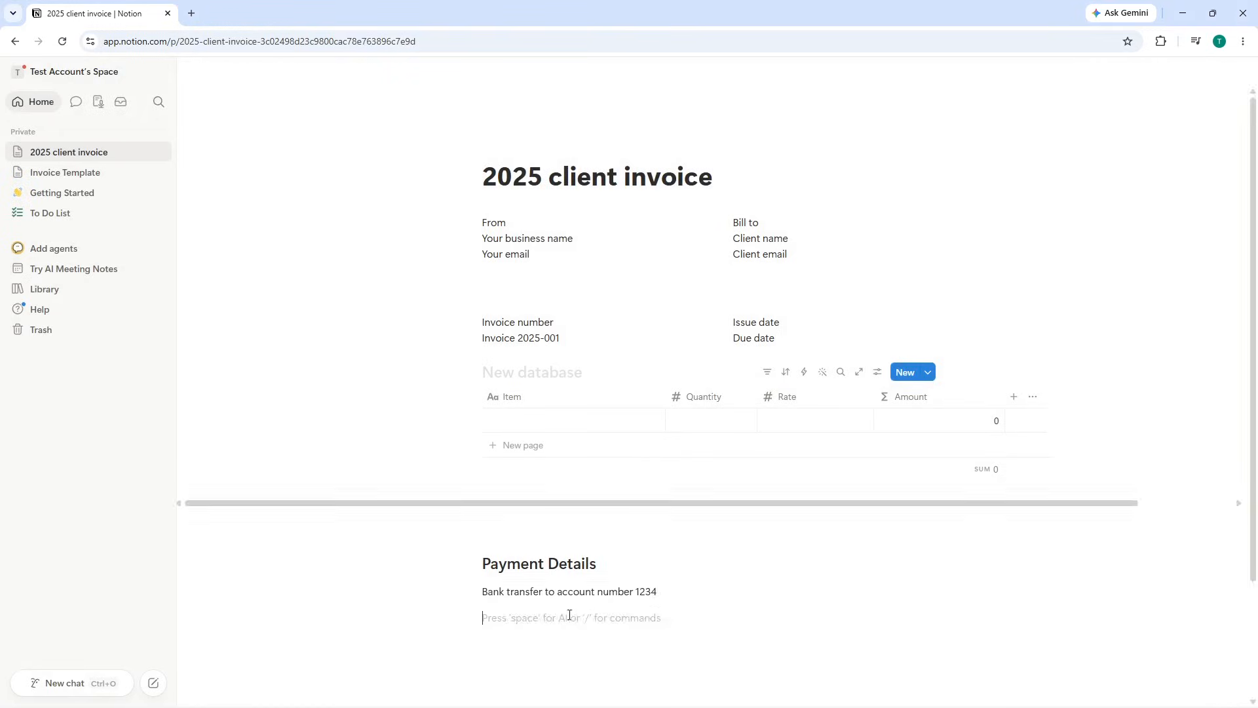
{"action": "left_click", "coordinate": [396, 314]}
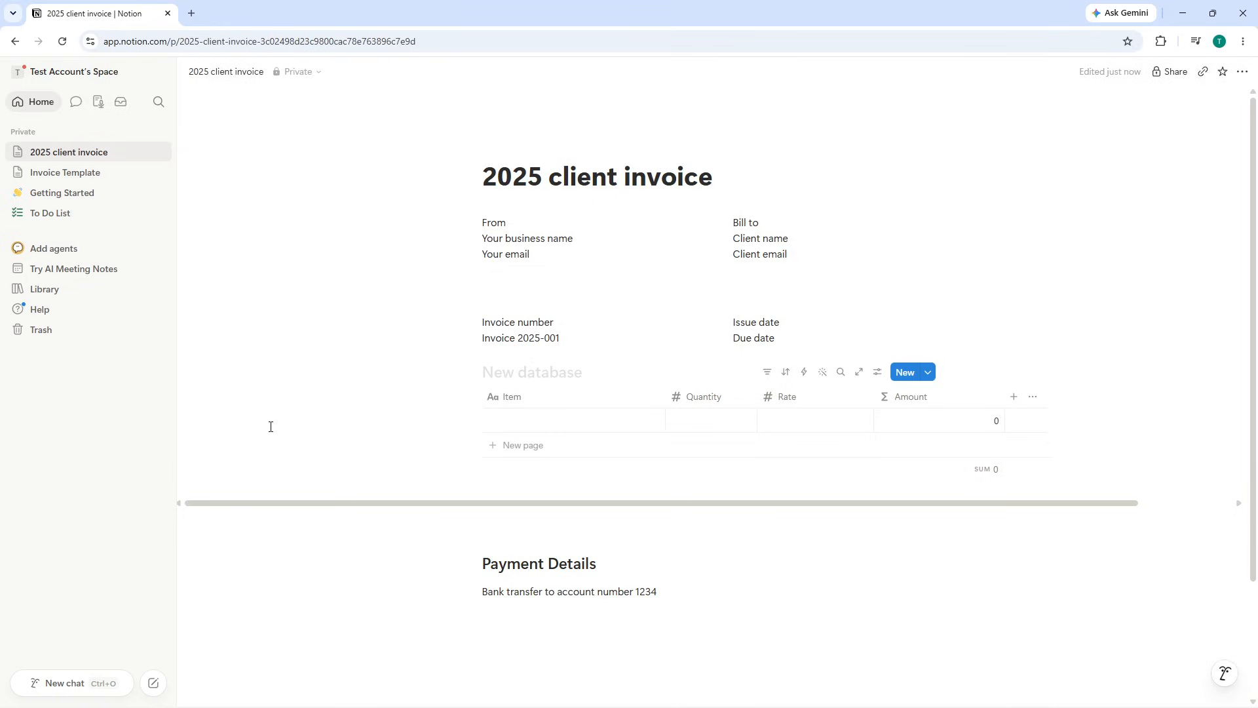
{"action": "left_click", "coordinate": [535, 420]}
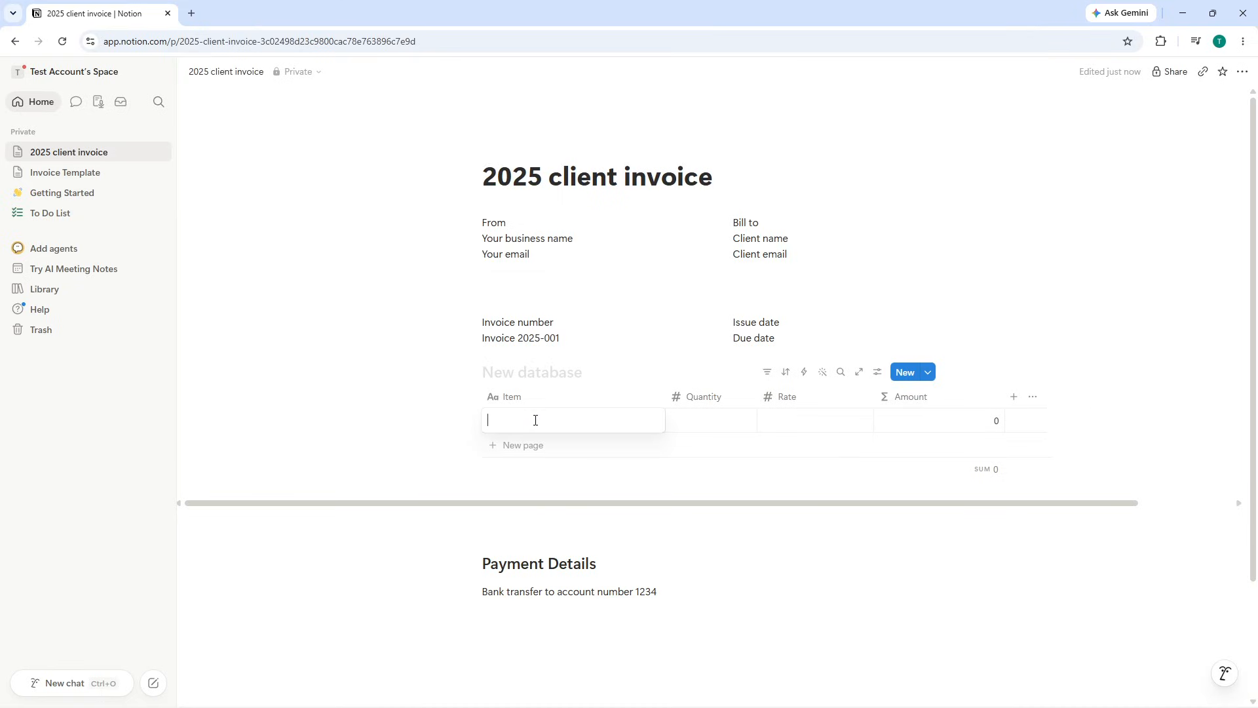
{"action": "key", "text": "Escape"}
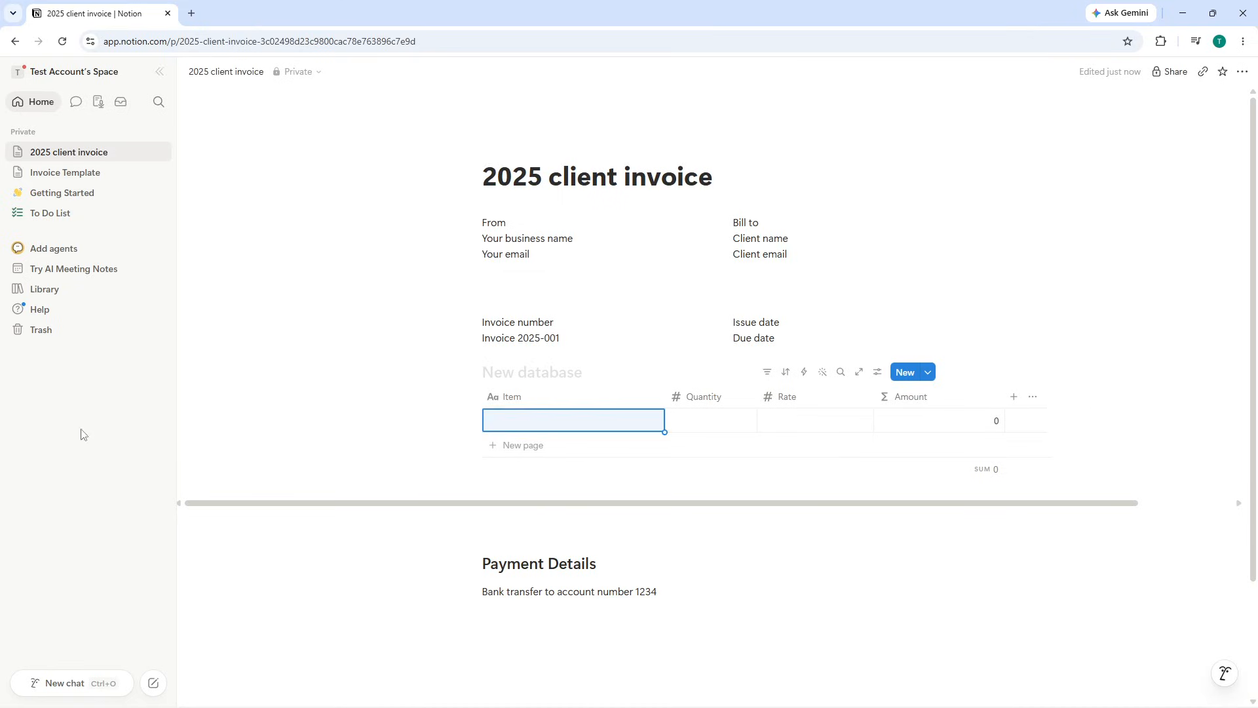